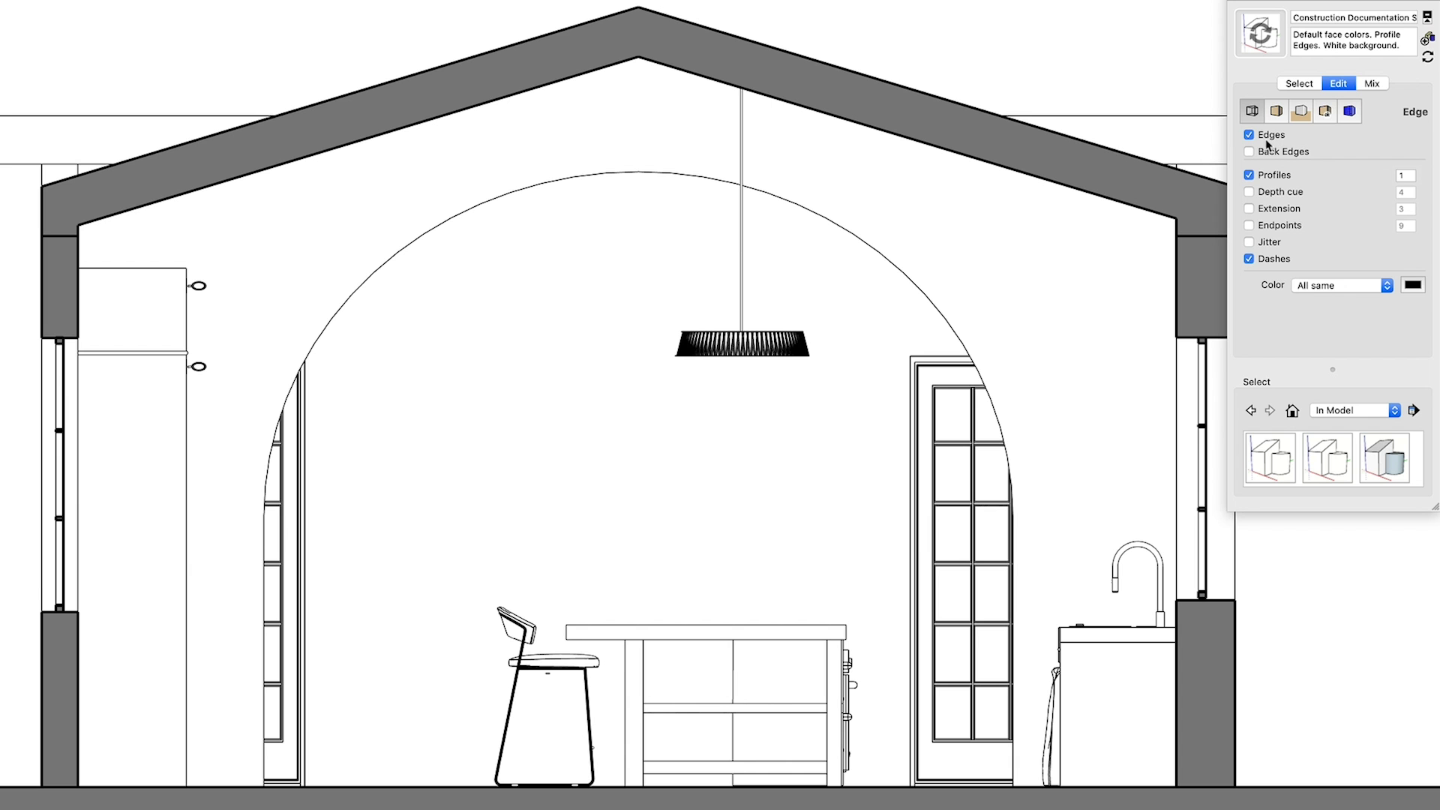
Set the profile edge thickness of the Construction Documentation style to 3 and then to 7.
click(1249, 174)
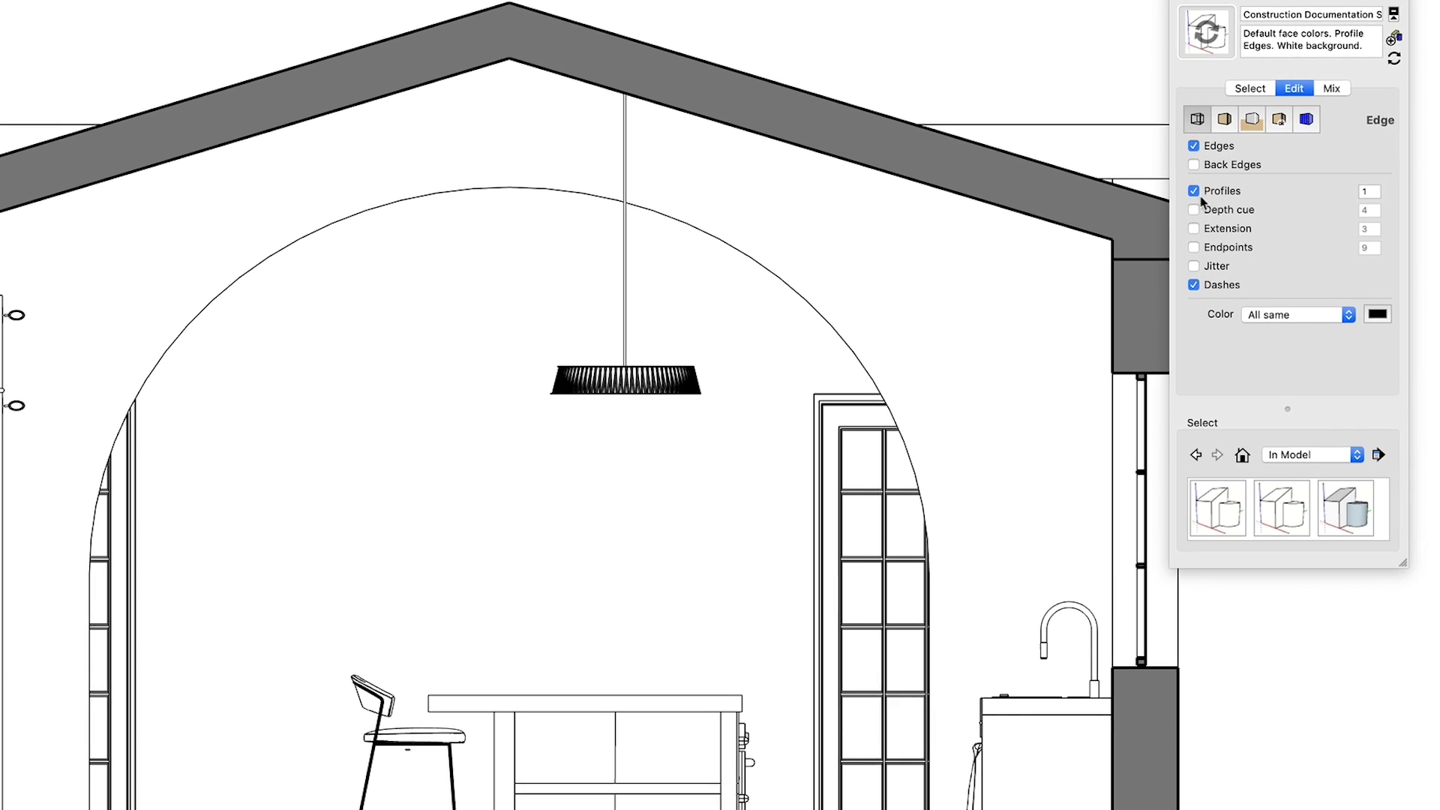
text(3)
key(Return)
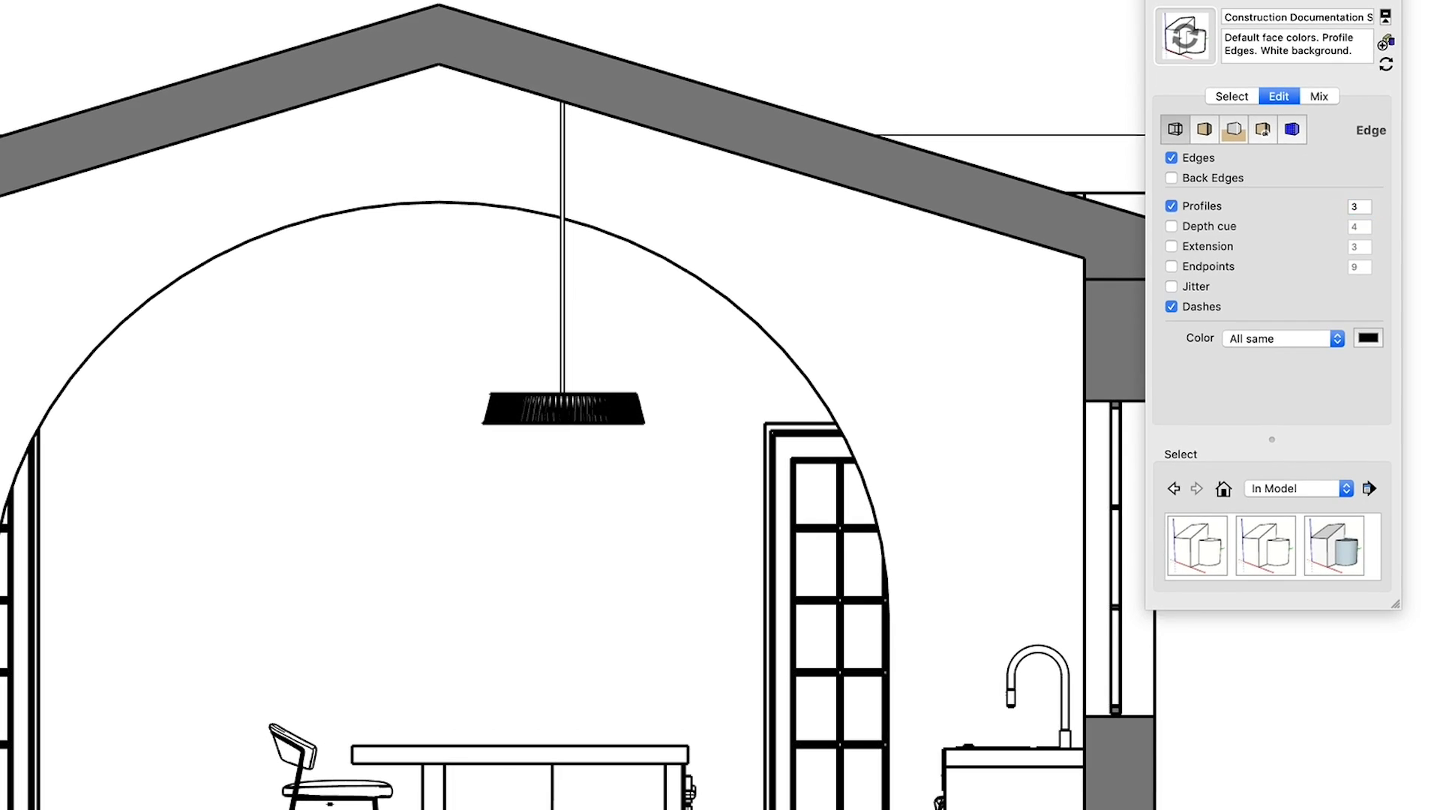
double_click(1350, 206)
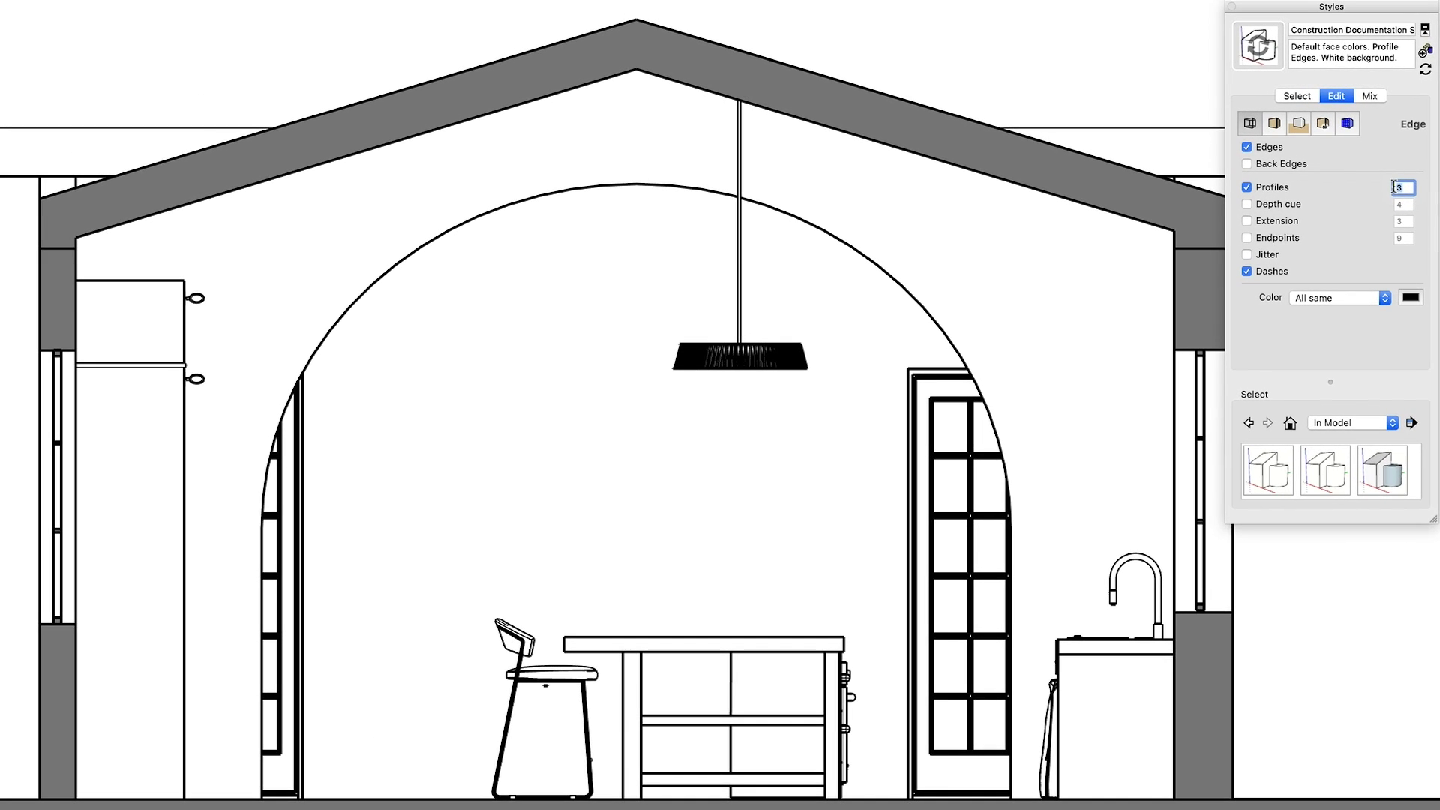
text(7)
key(Return)
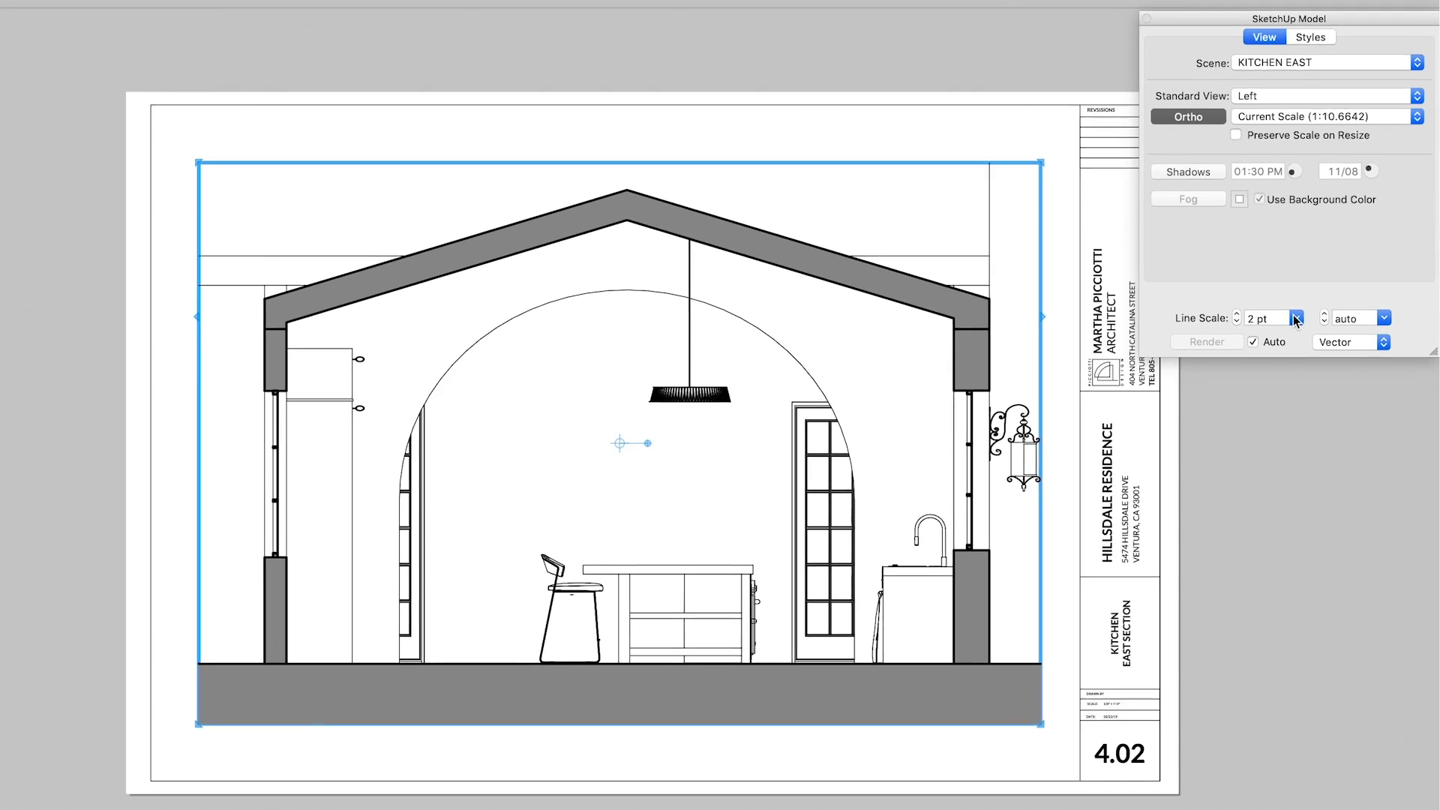
Change the line scale of the KITCHEN EAST viewport on sheet 4.02 in LayOut.
click(1260, 280)
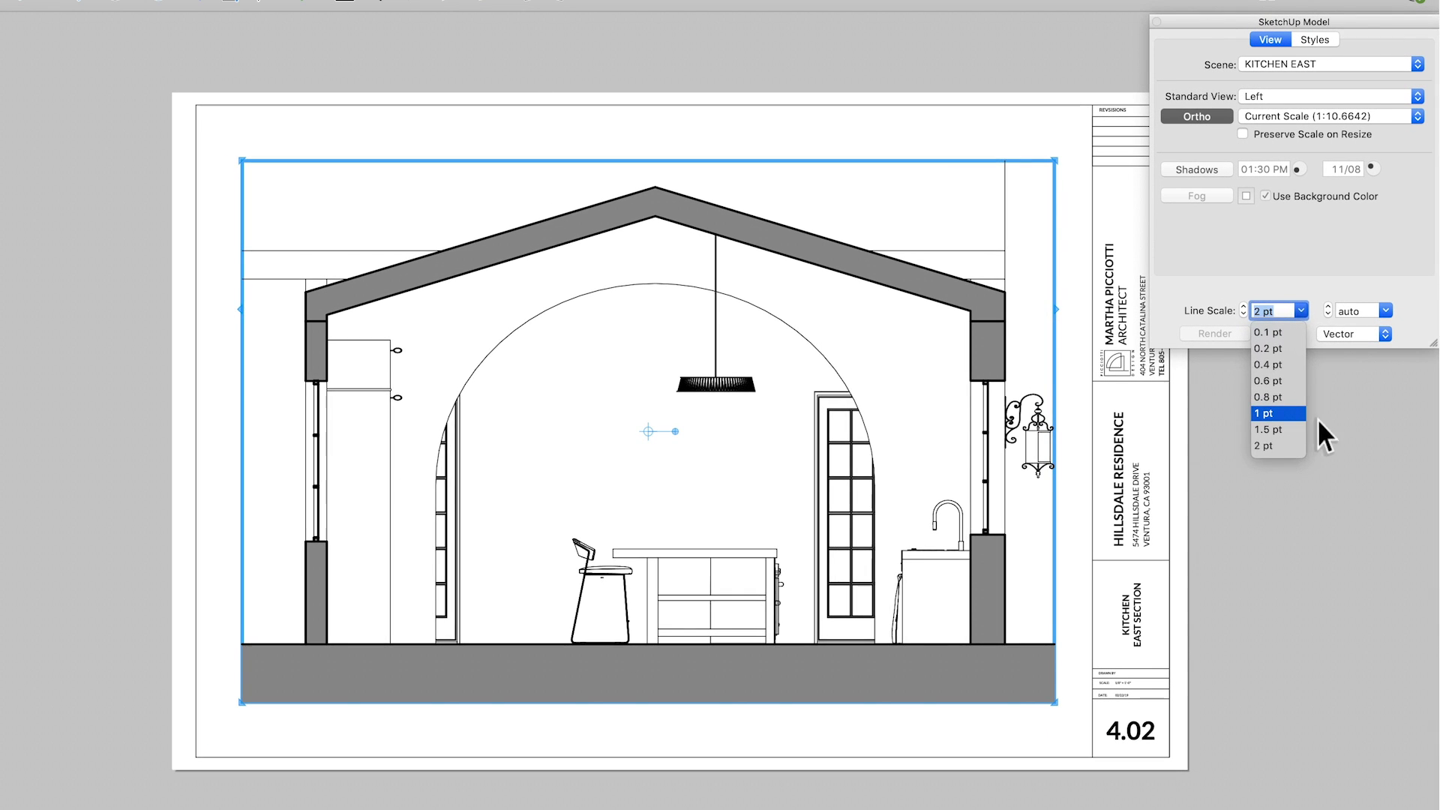
click(1241, 464)
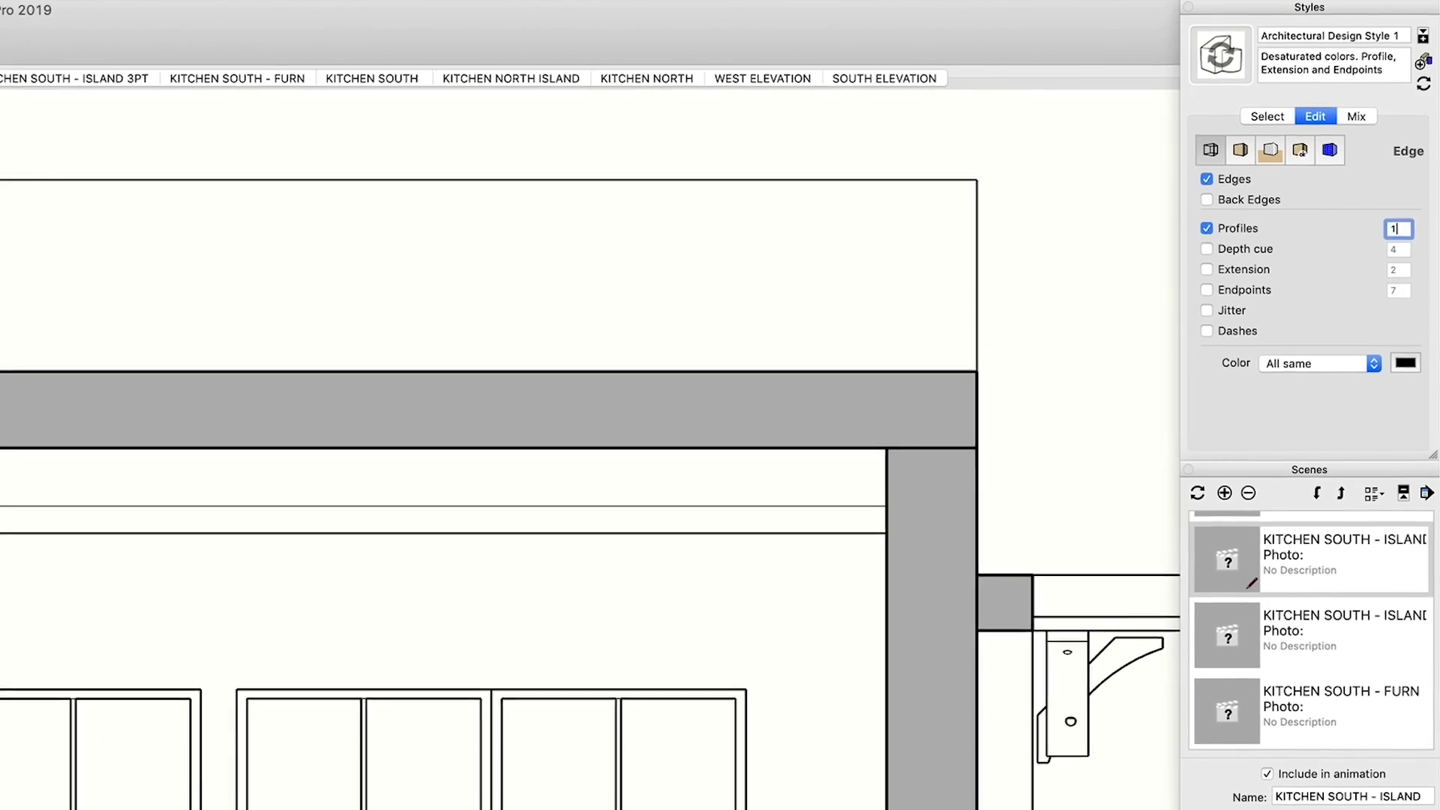
Assign the KITCHEN SOUTH - FURN scene to the selected kitchen viewport on the LayOut sheet.
click(1327, 155)
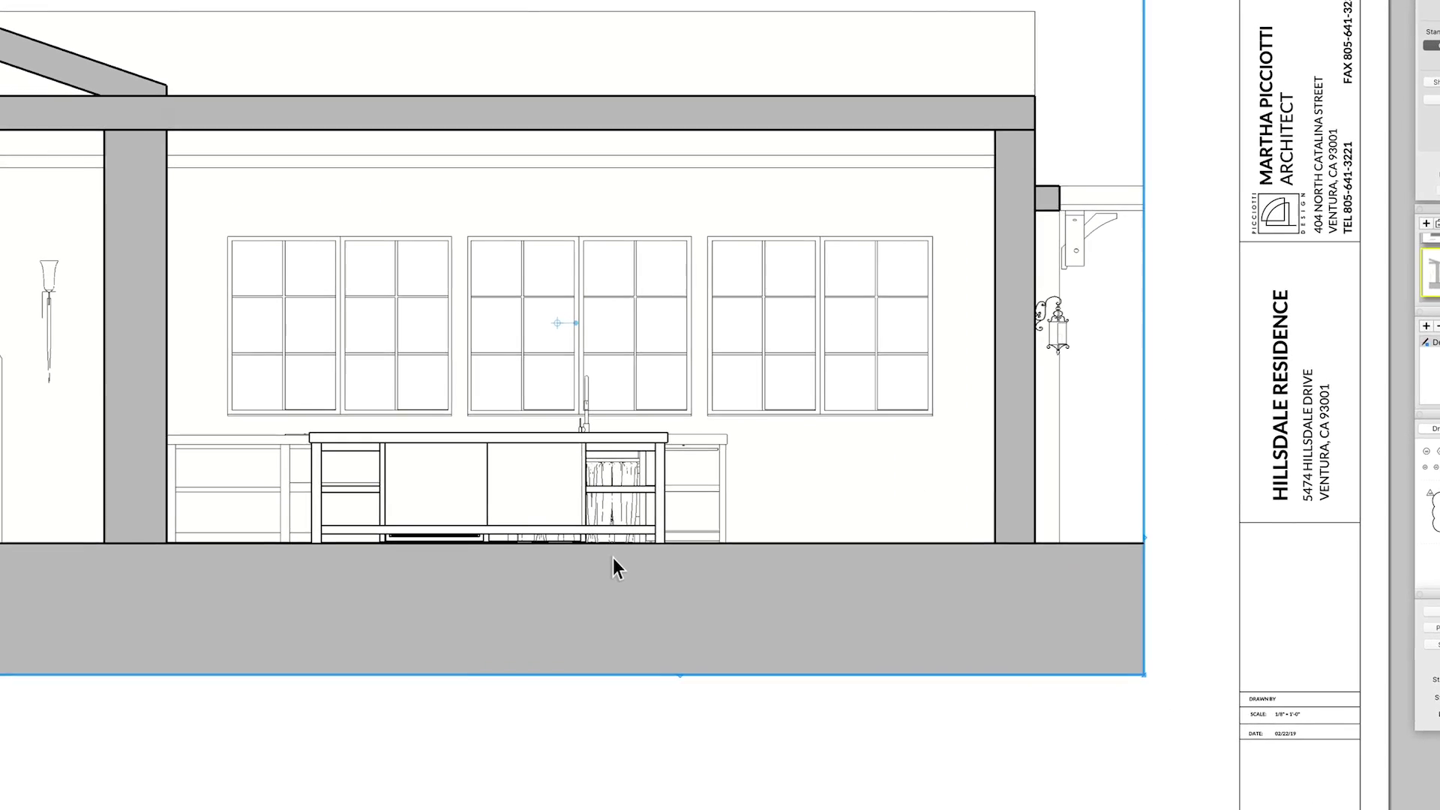
right_click(611, 535)
mouse_move(630, 809)
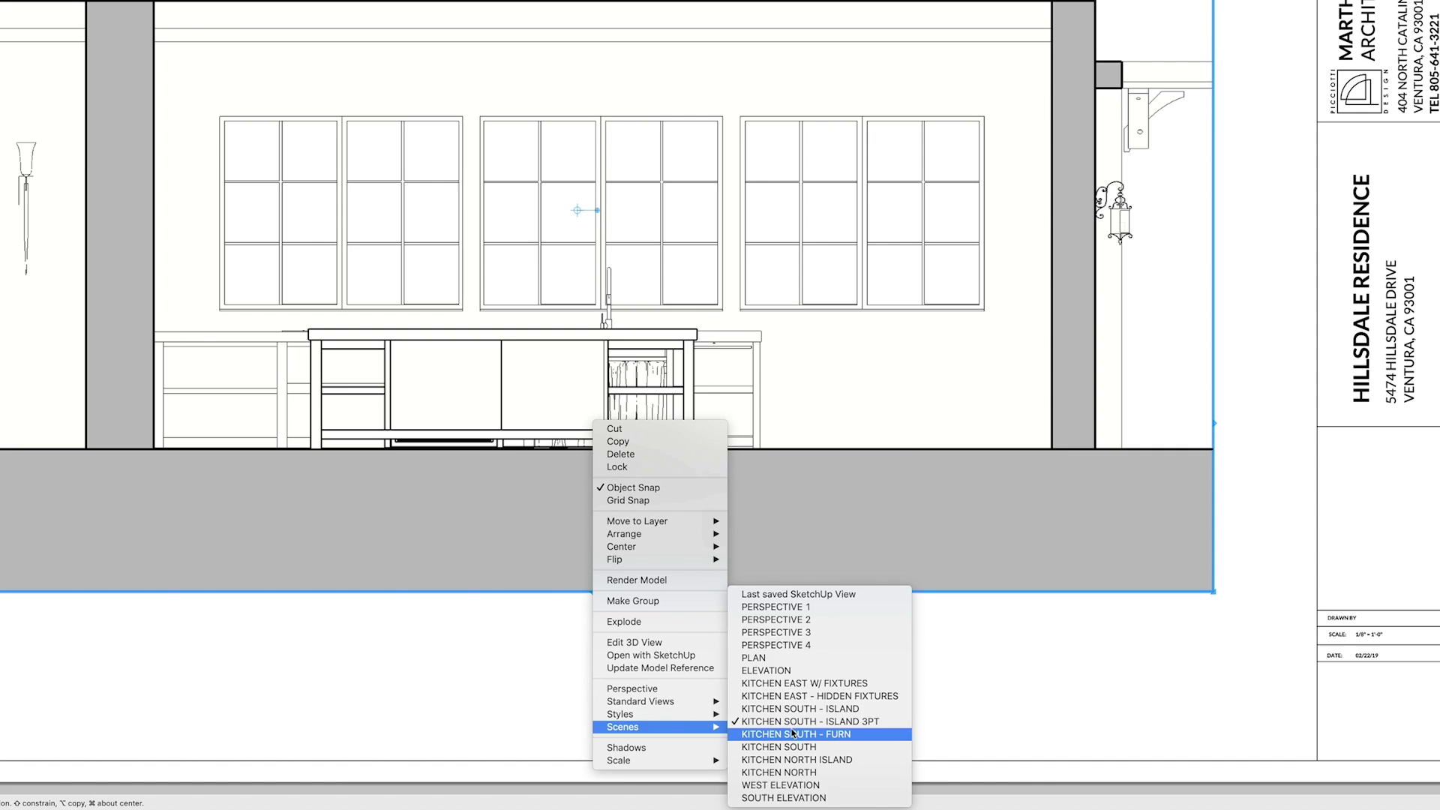
click(793, 733)
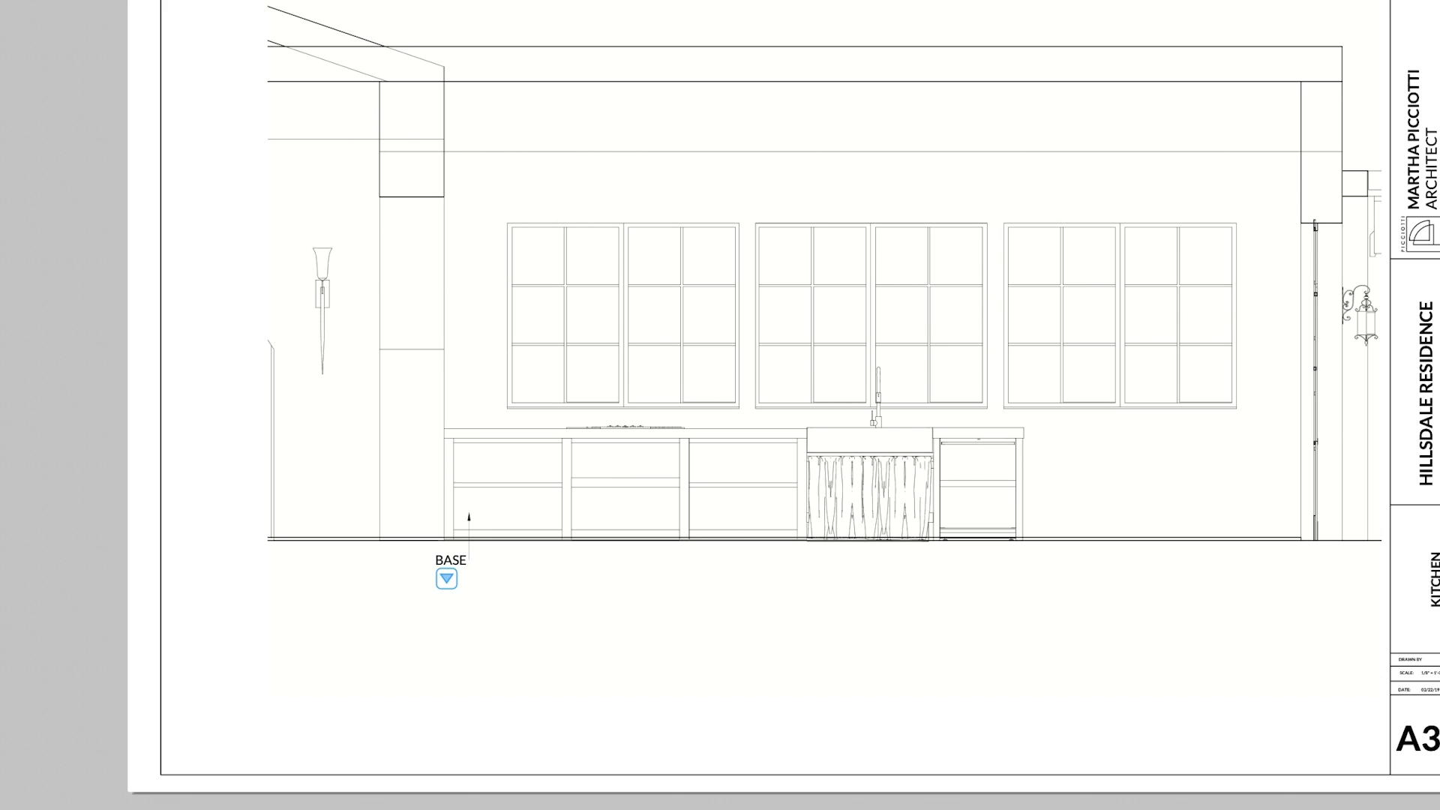
Label the first base cabinet below the kitchen windows "BASE 36 DD" and add the next cabinet's label.
text(DD)
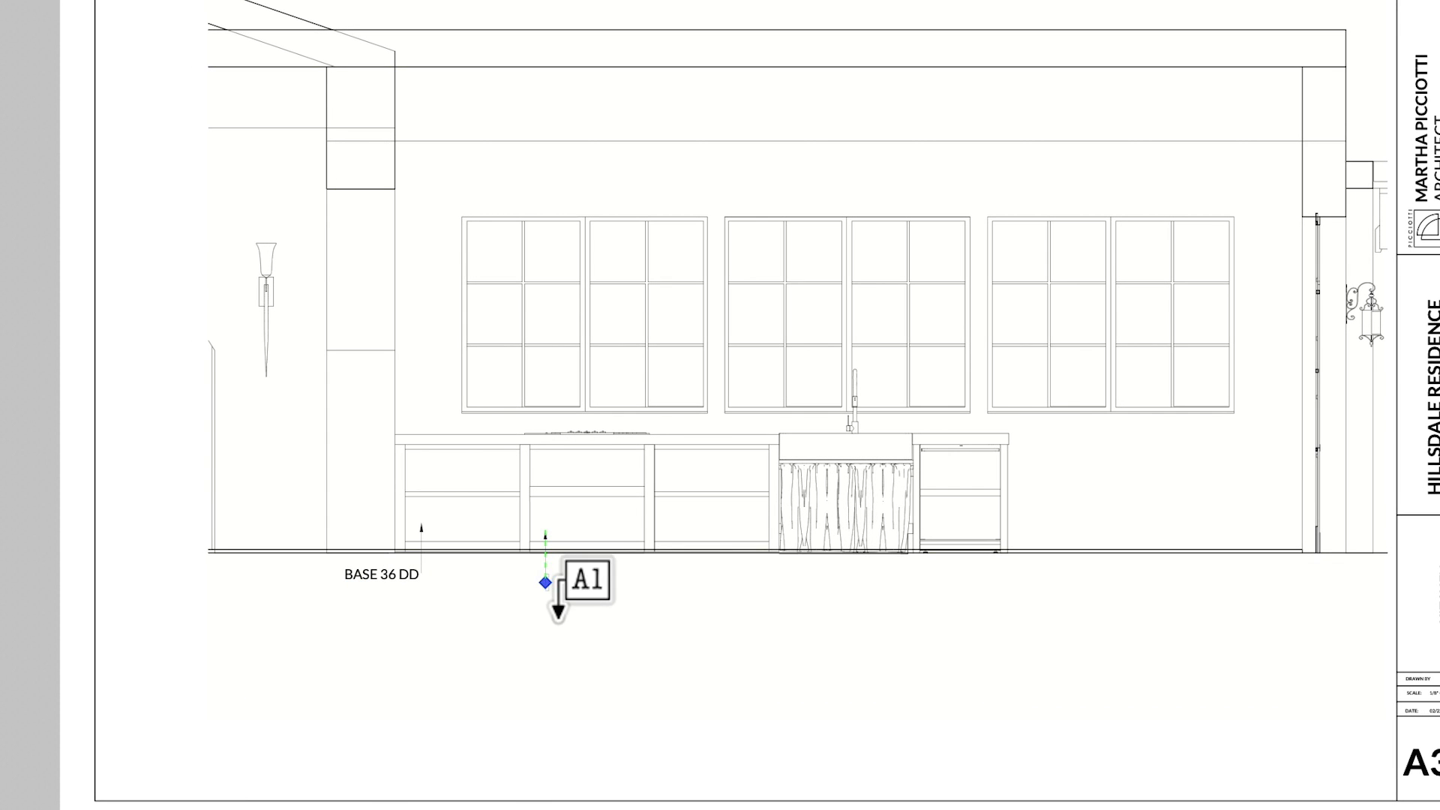
text(D)
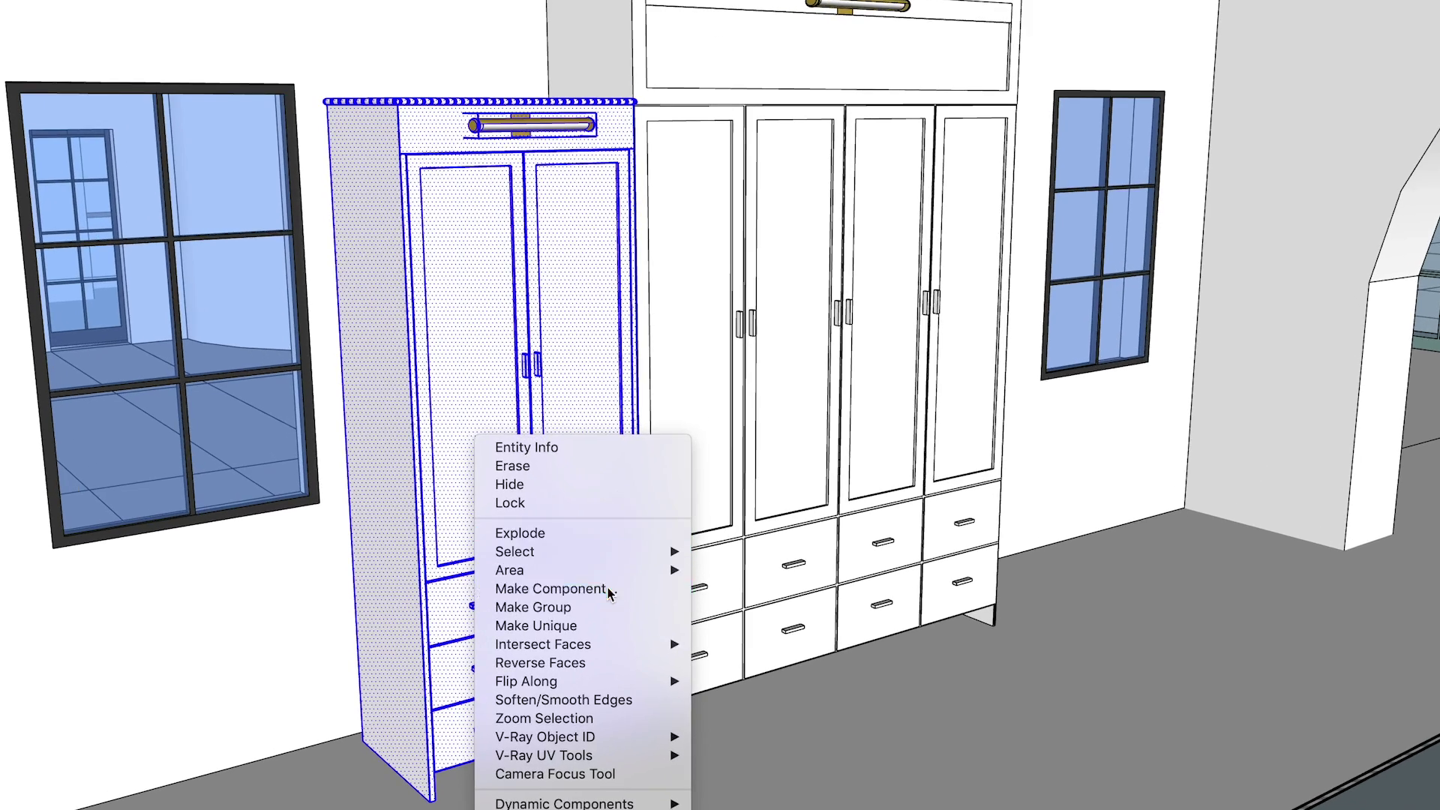
Make the selected tall cabinet a component named TALL-BASE and place a copy at the opposite end of the central cabinets.
click(573, 622)
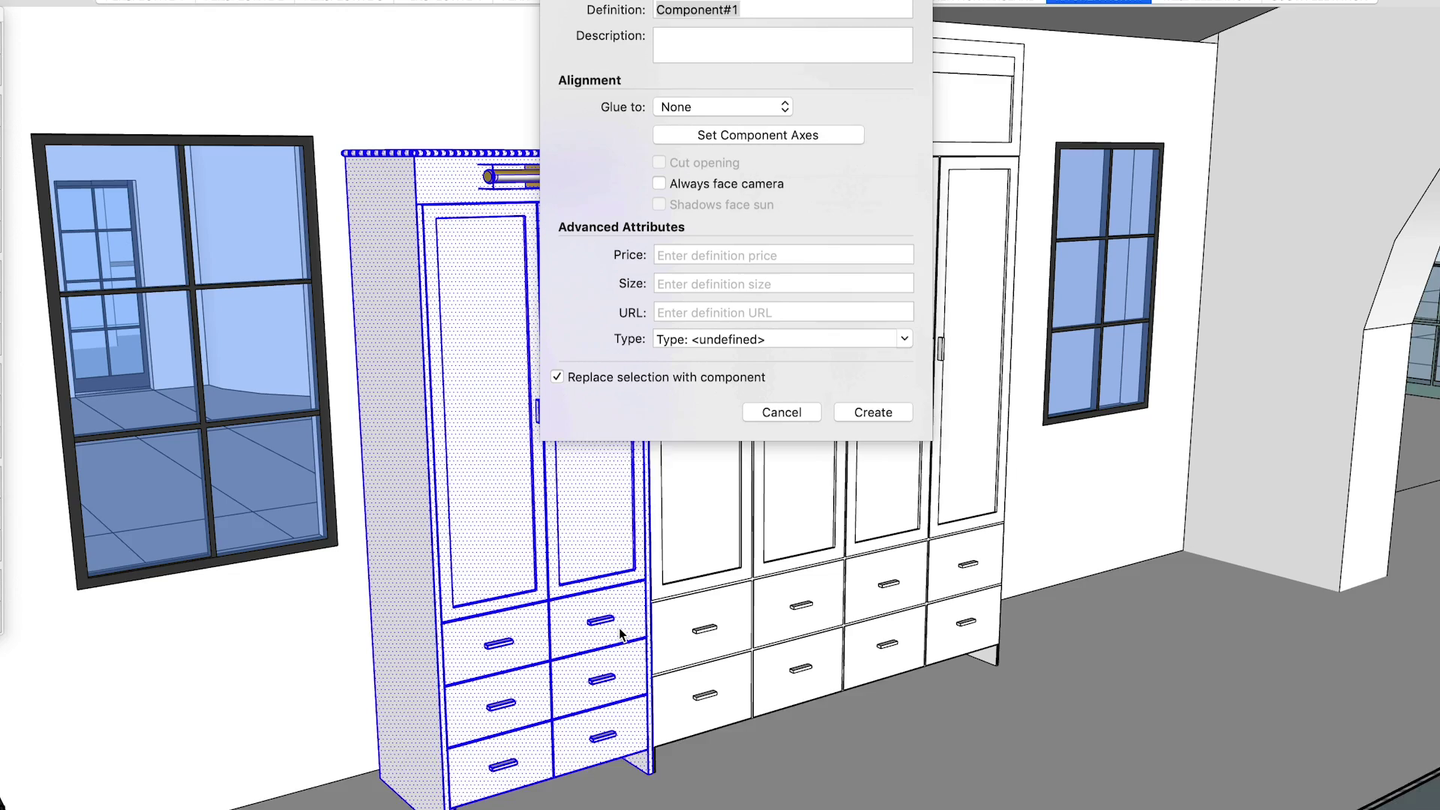
text(TALL-BASE)
key(Return)
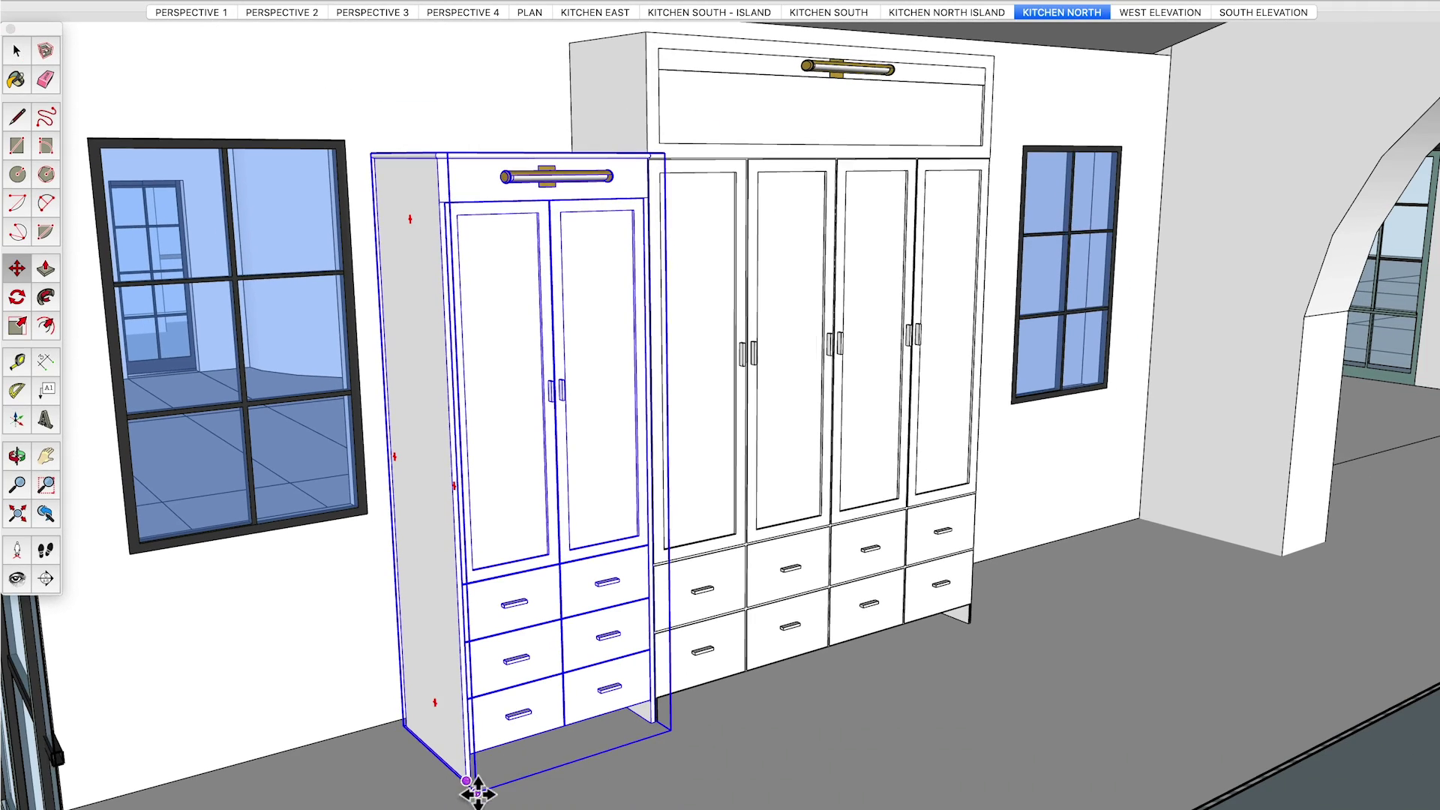
click(986, 636)
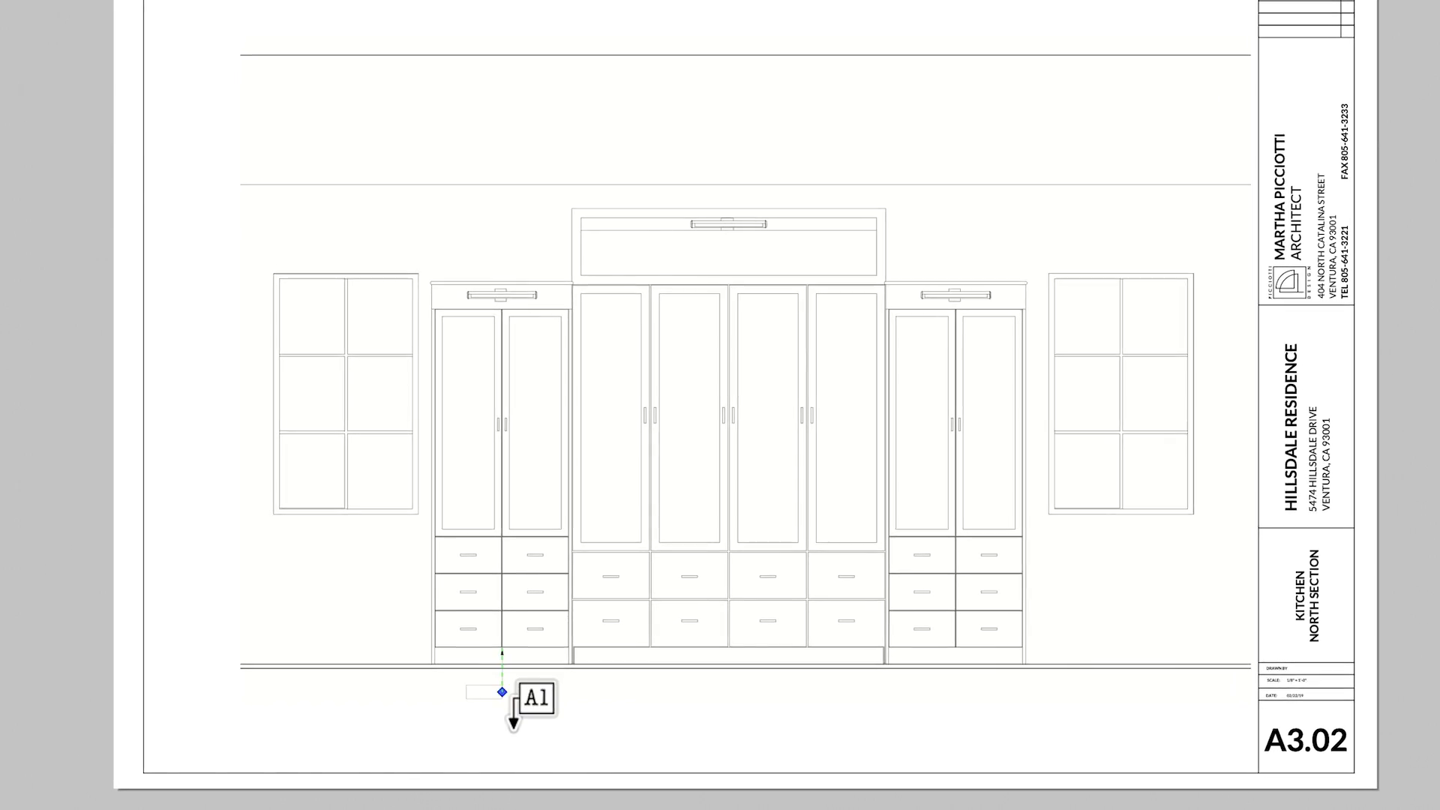
Add a leader label below the left tall cabinet in the kitchen north section in LayOut.
double_click(502, 691)
click(504, 688)
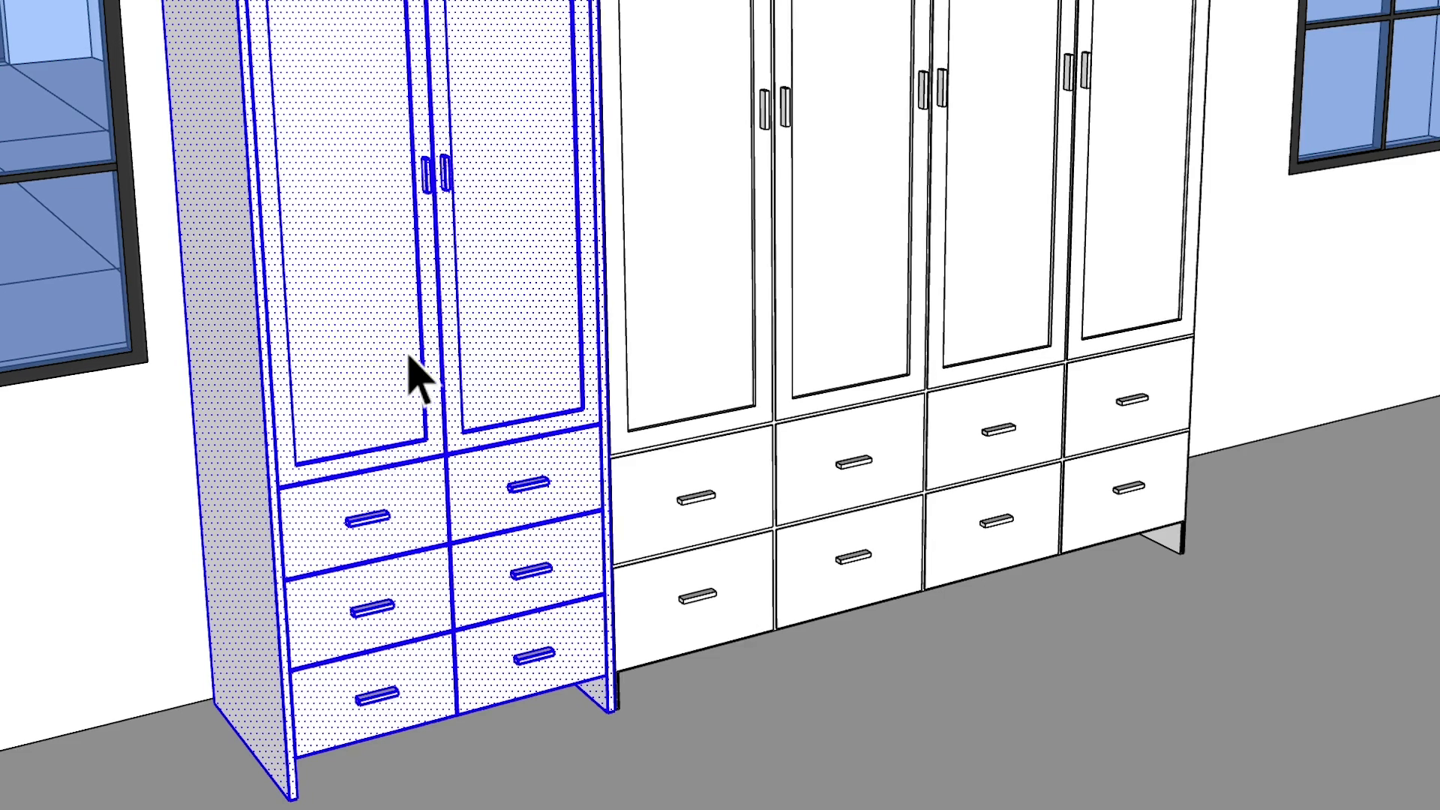
Open component creation for the selected tall cabinet in SketchUp.
right_click(404, 369)
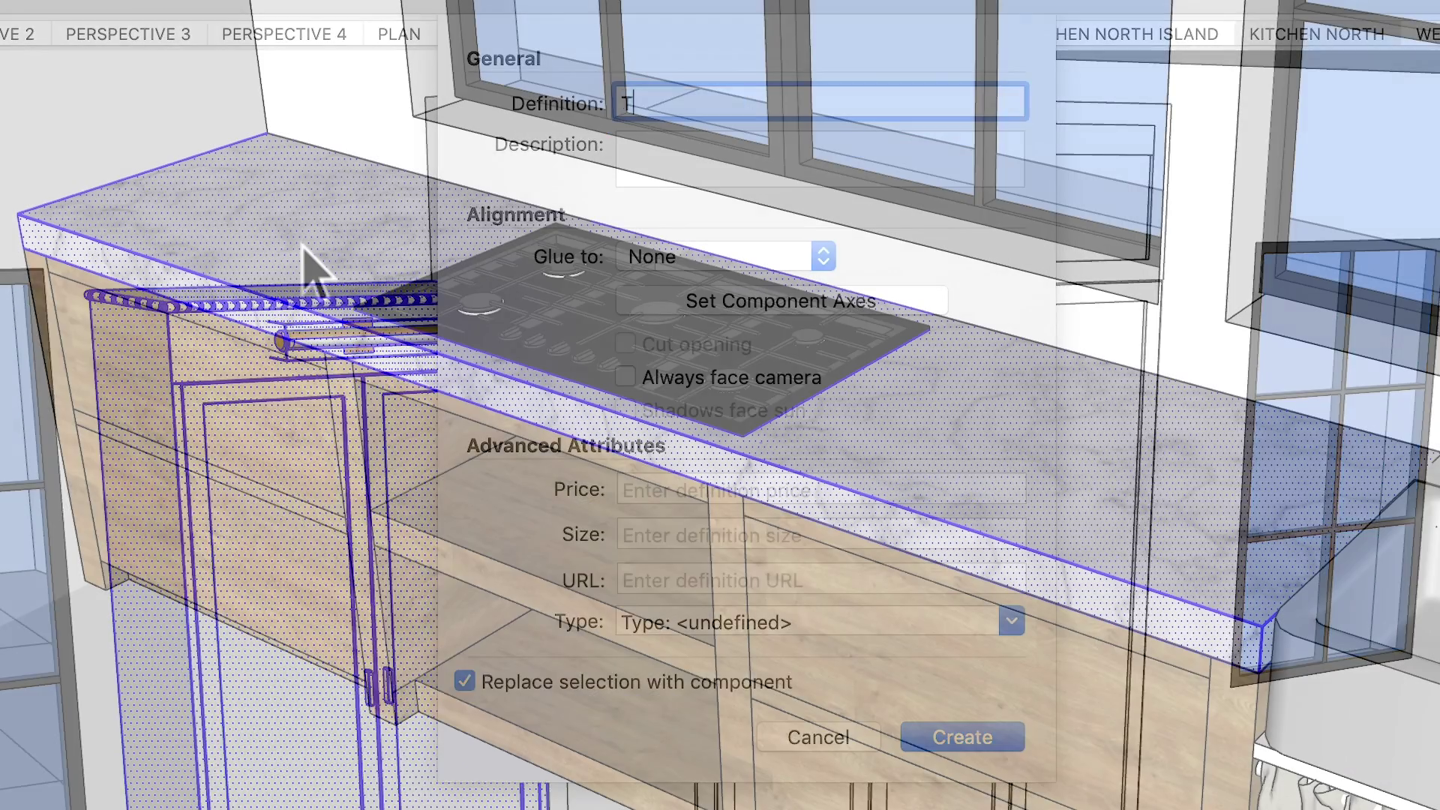
Open the countertop group's Entity Info and its instance name for editing.
right_click(295, 231)
click(456, 420)
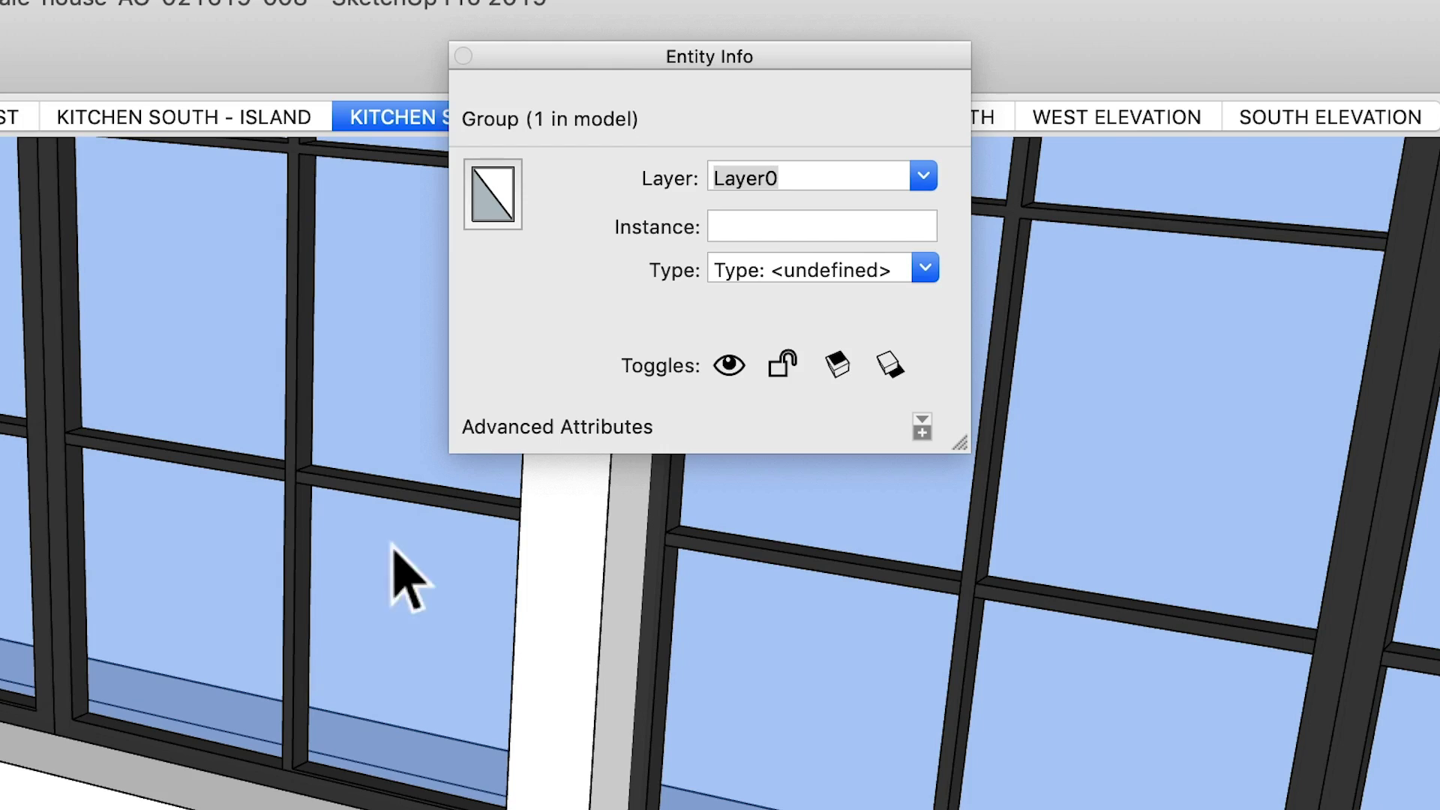
click(767, 227)
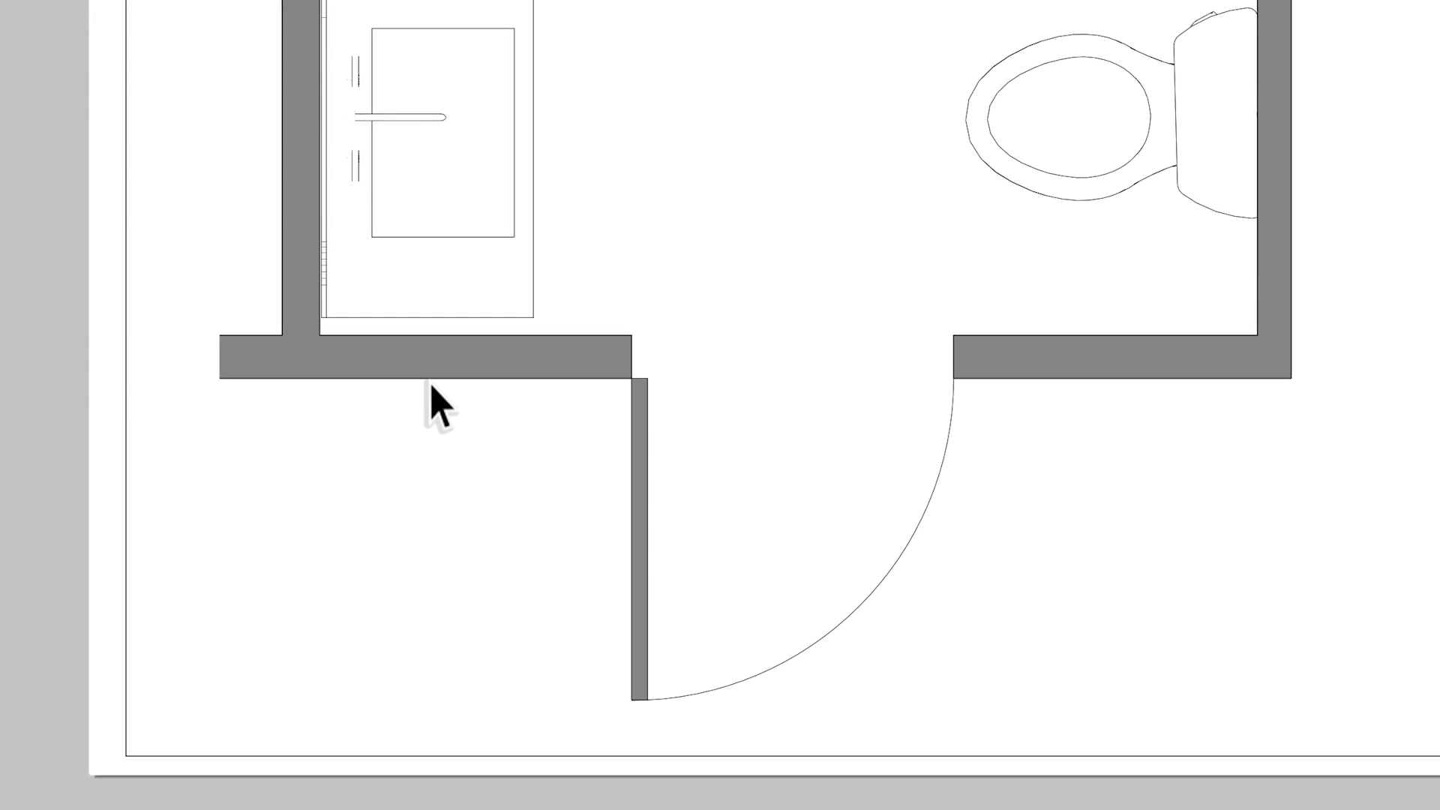
Draw the bathroom door symbol as a quarter-circle swing arc centred on the left jamb with a thin rectangular door leaf.
key(a)
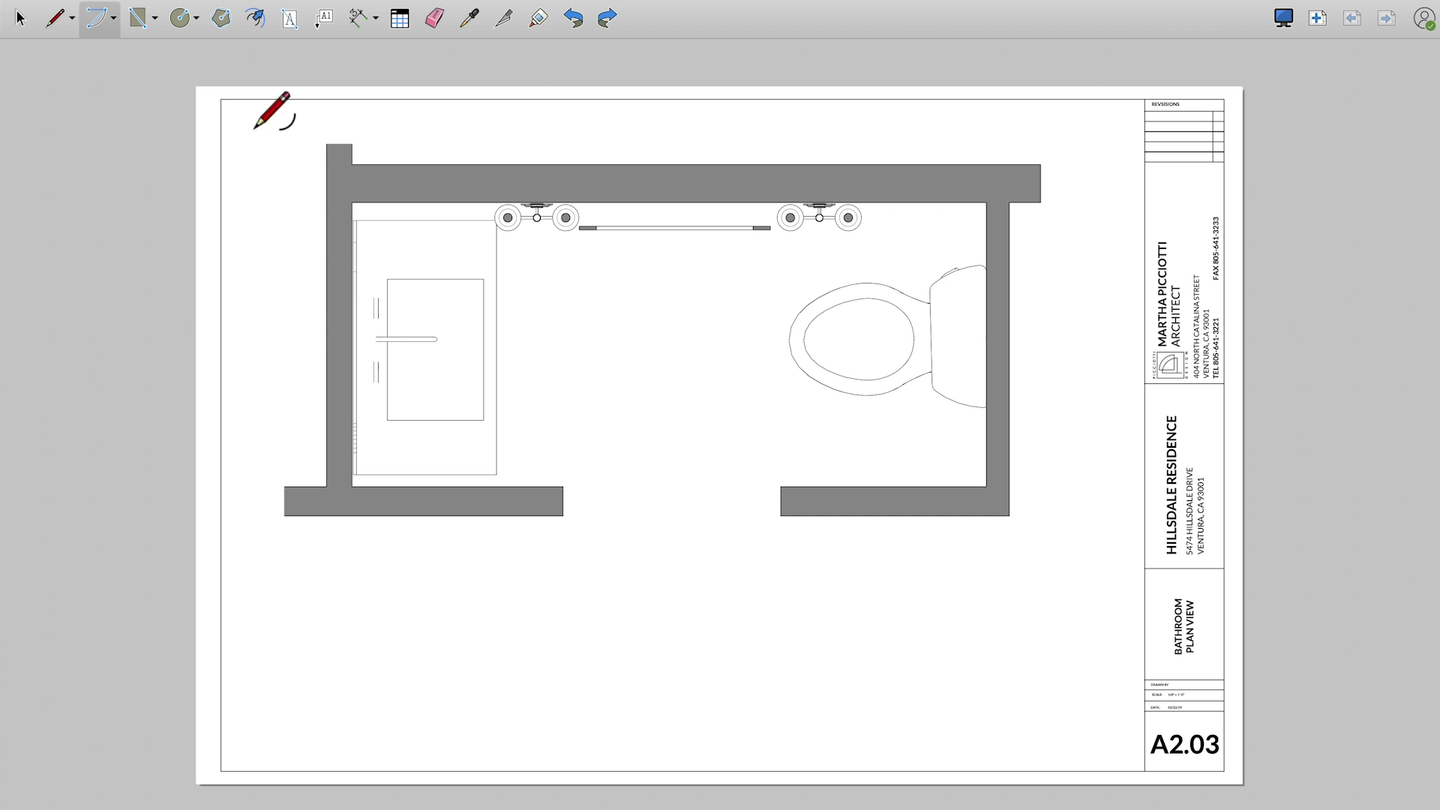
click(632, 378)
click(953, 378)
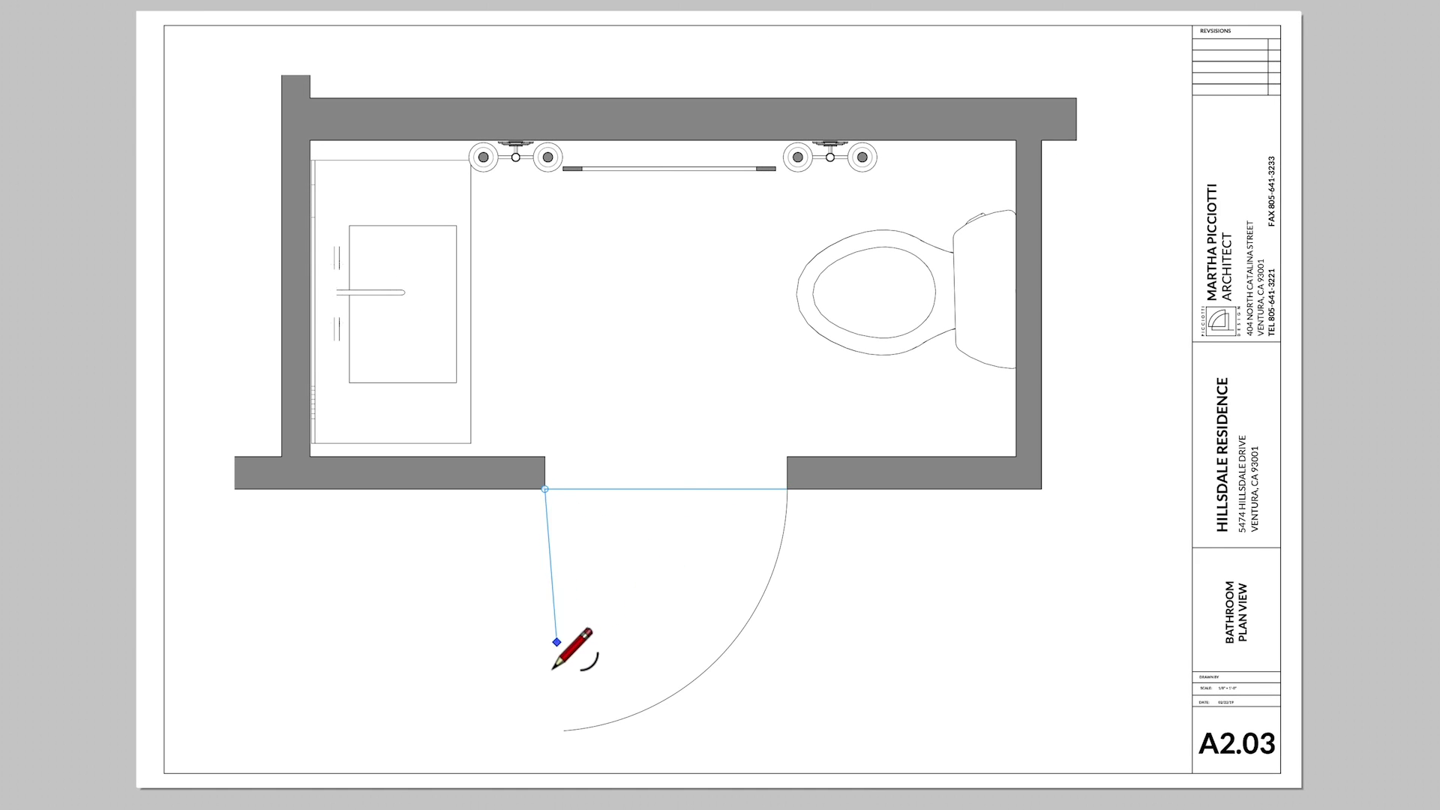
click(556, 642)
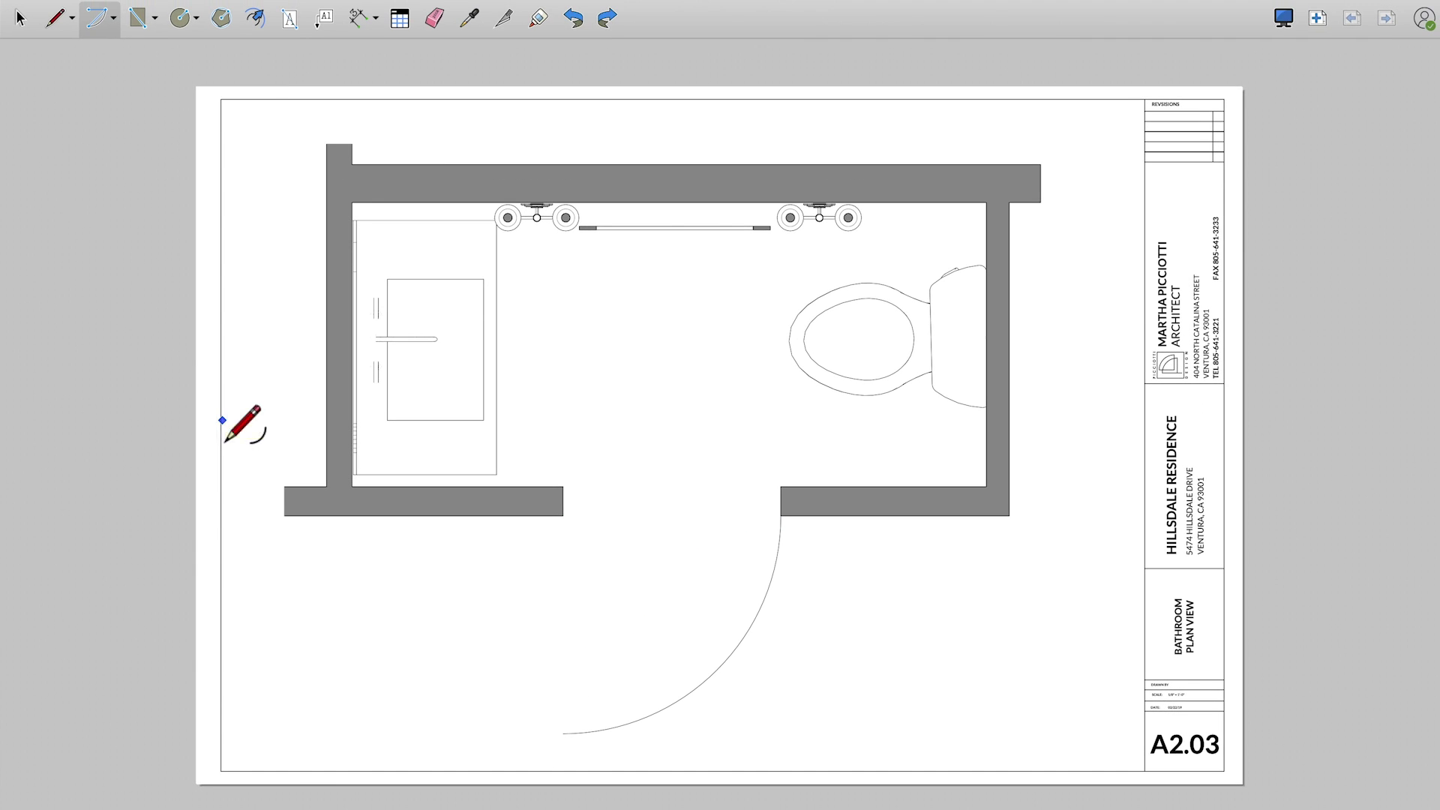
click(562, 516)
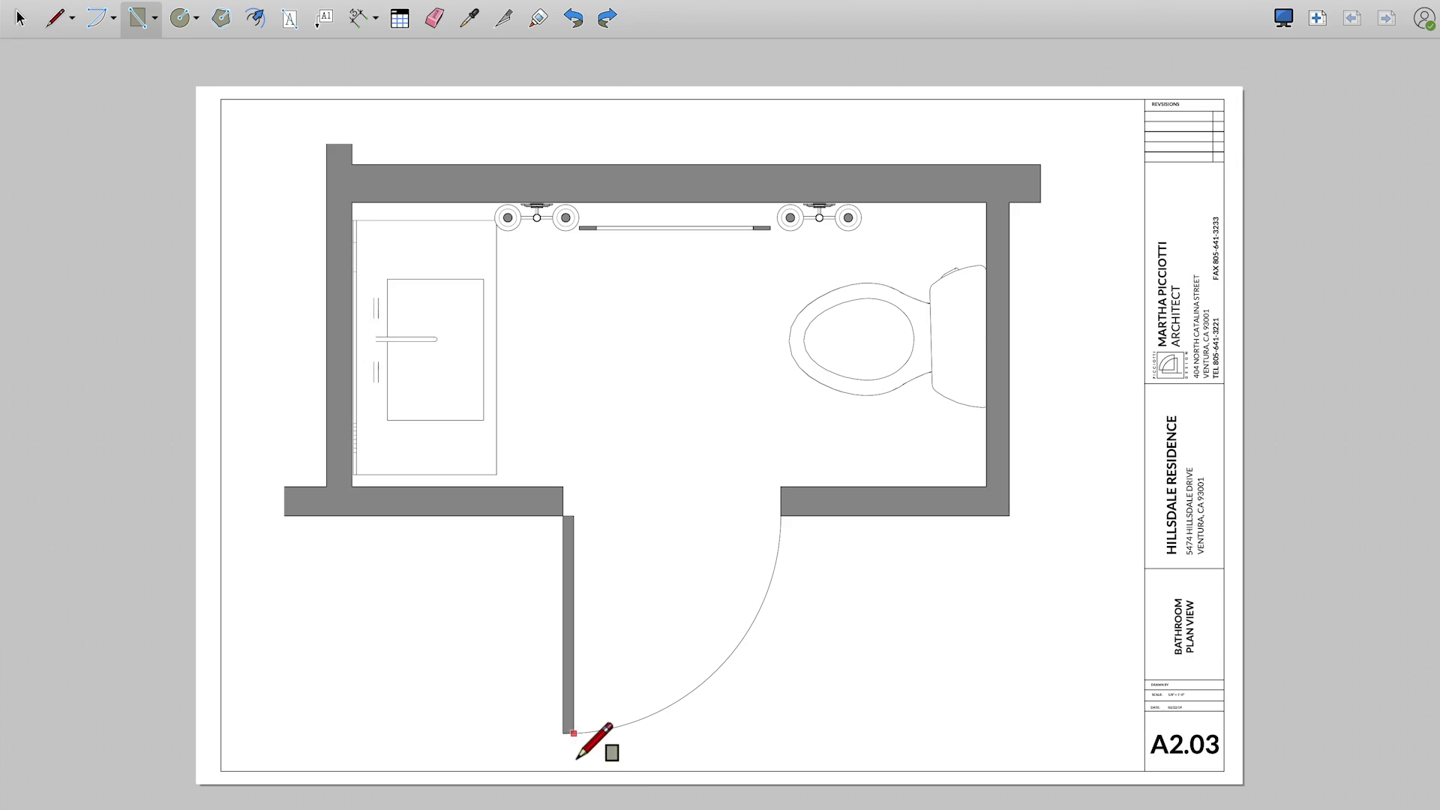
Move the bathroom plan viewport up and to the right on the sheet.
key(space)
click(418, 508)
mouse_move(427, 512)
mouse_down()
mouse_move(554, 445)
mouse_move(530, 408)
mouse_up()
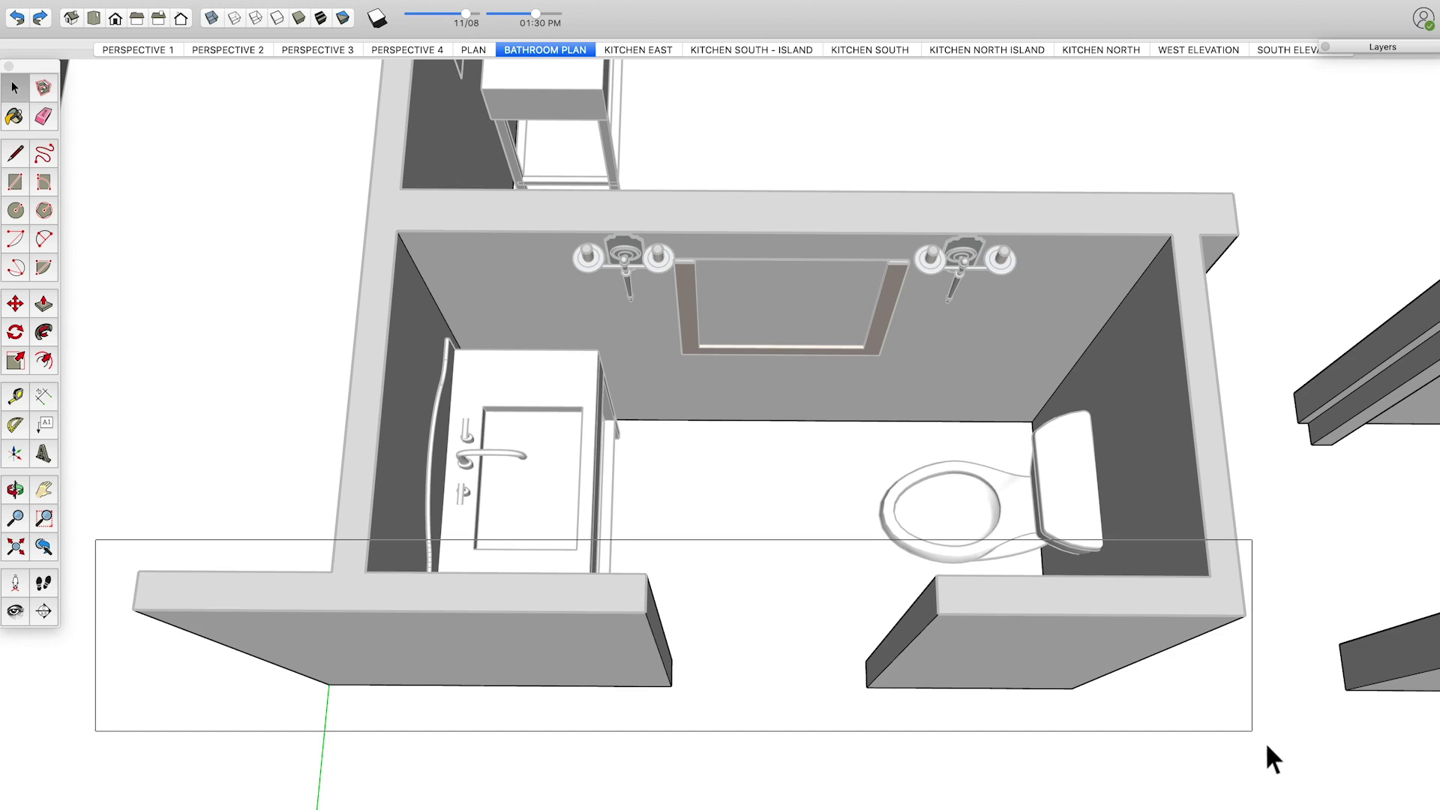
Select the bathroom wall segments on both sides of the doorway in SketchUp and start moving them.
drag(1273, 759, 1275, 759)
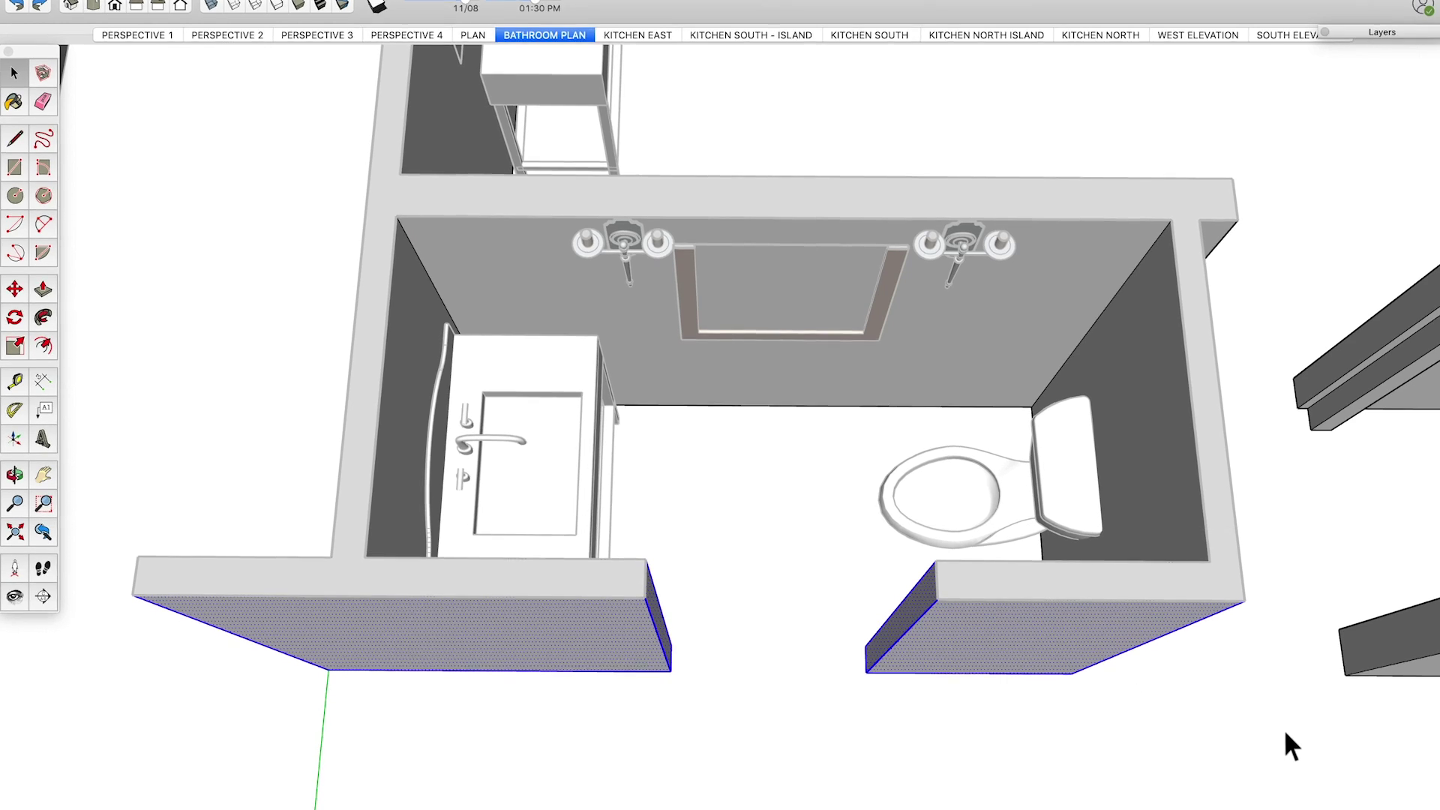
key(m)
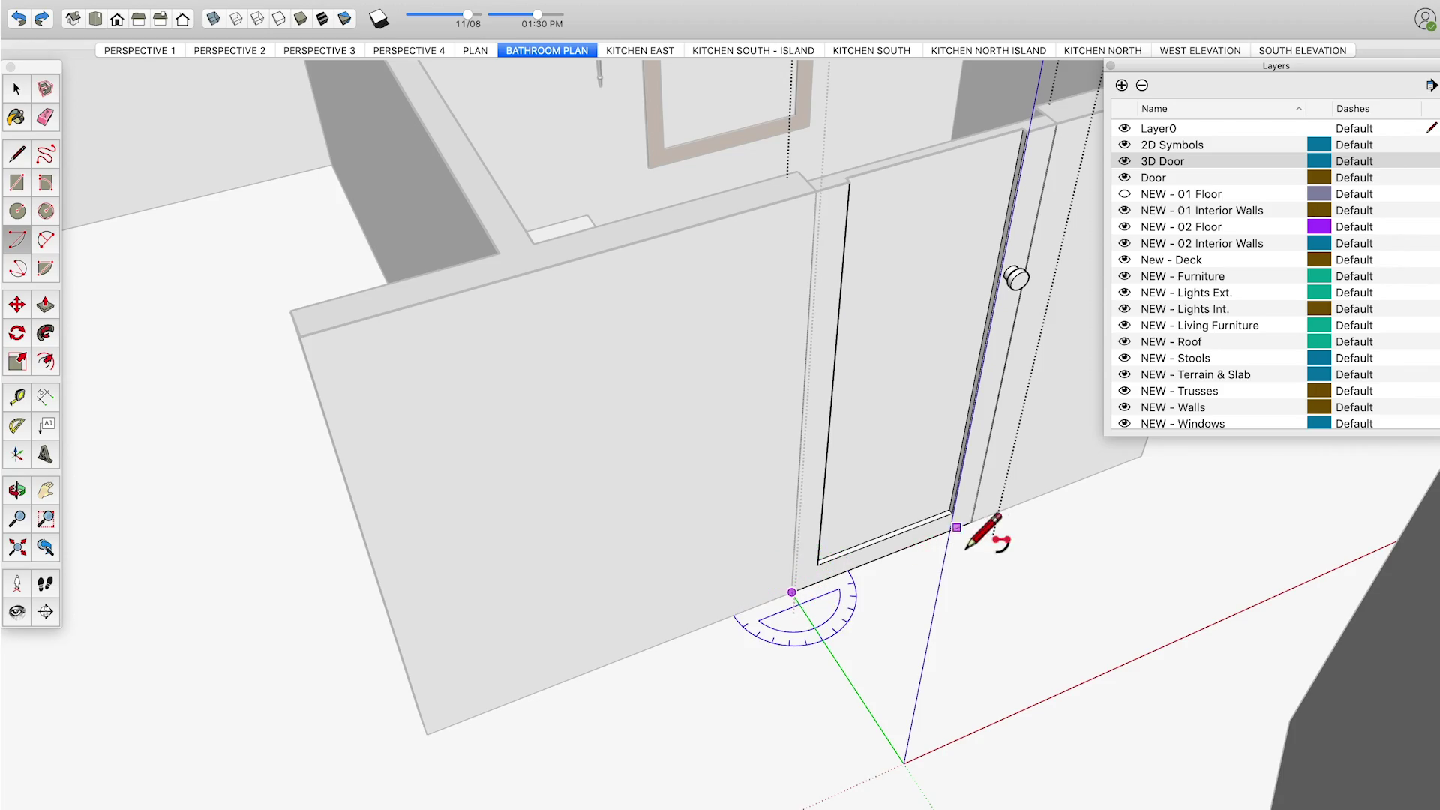
Draw the door swing arc from the jamb in front of the bathroom doorway and group it with the flat door leaf.
click(967, 525)
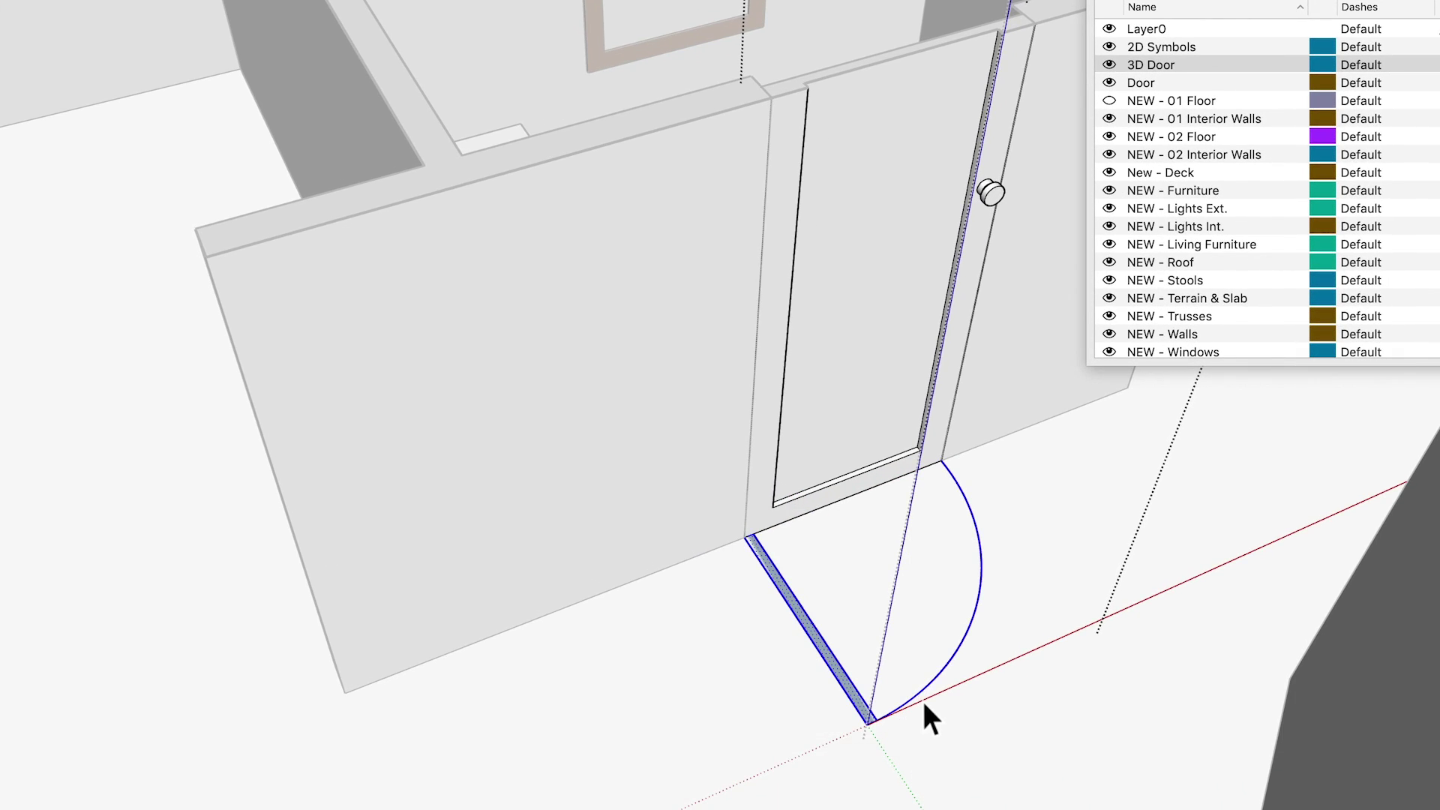
right_click(922, 701)
click(1009, 636)
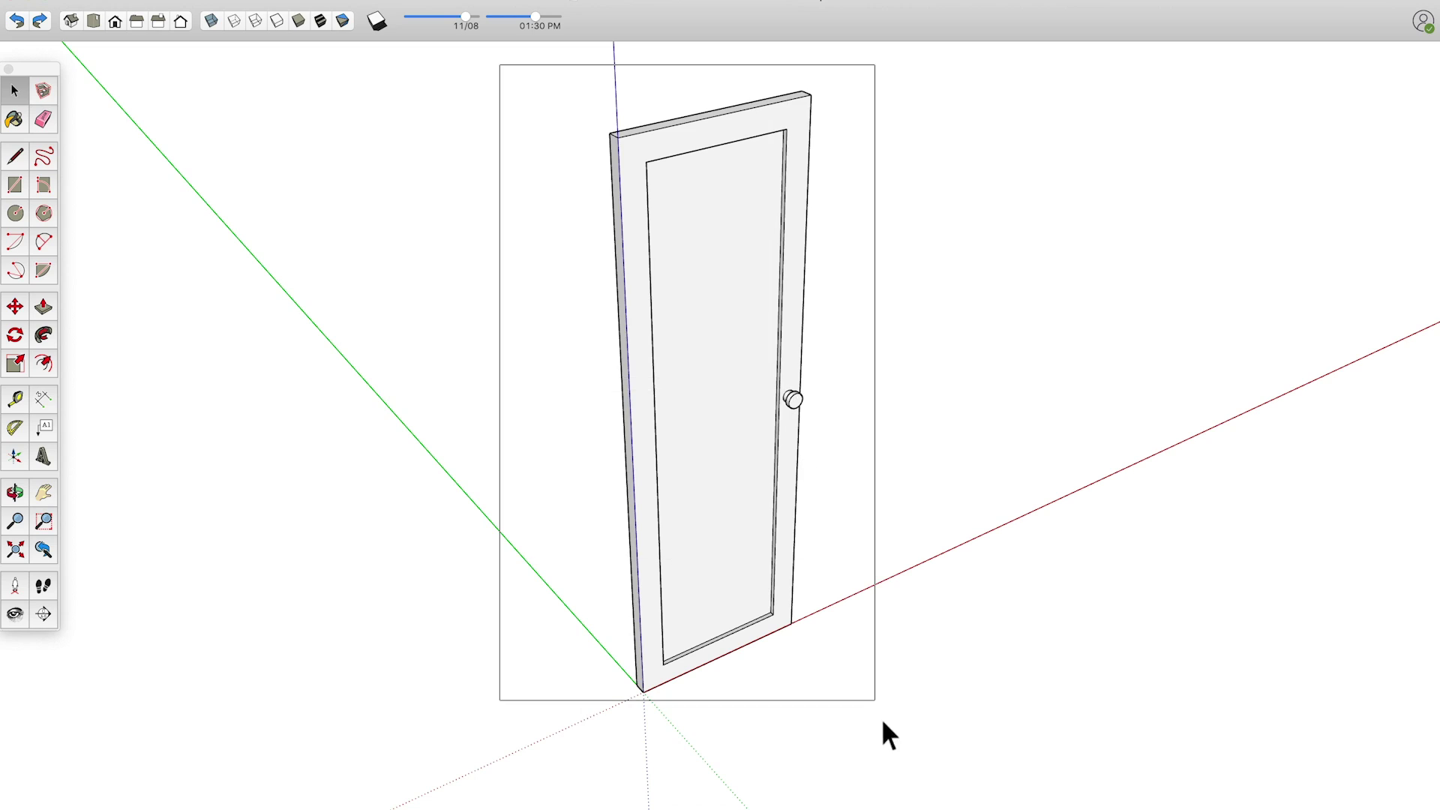
Group the geometry of the standalone 3D door.
right_click(744, 530)
click(784, 675)
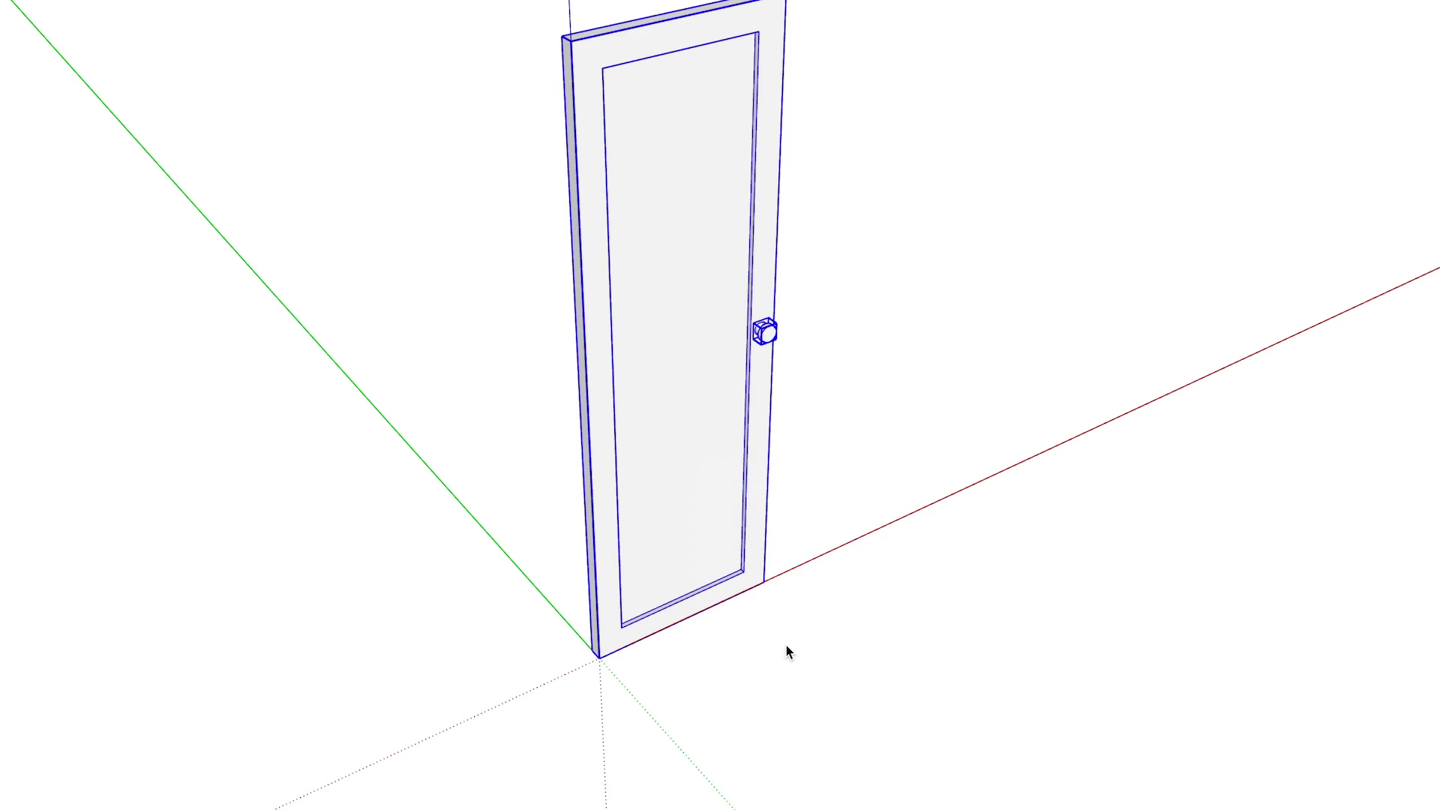
Draw a swing arc centred on the door's hinge corner and group the flat door symbol.
click(18, 243)
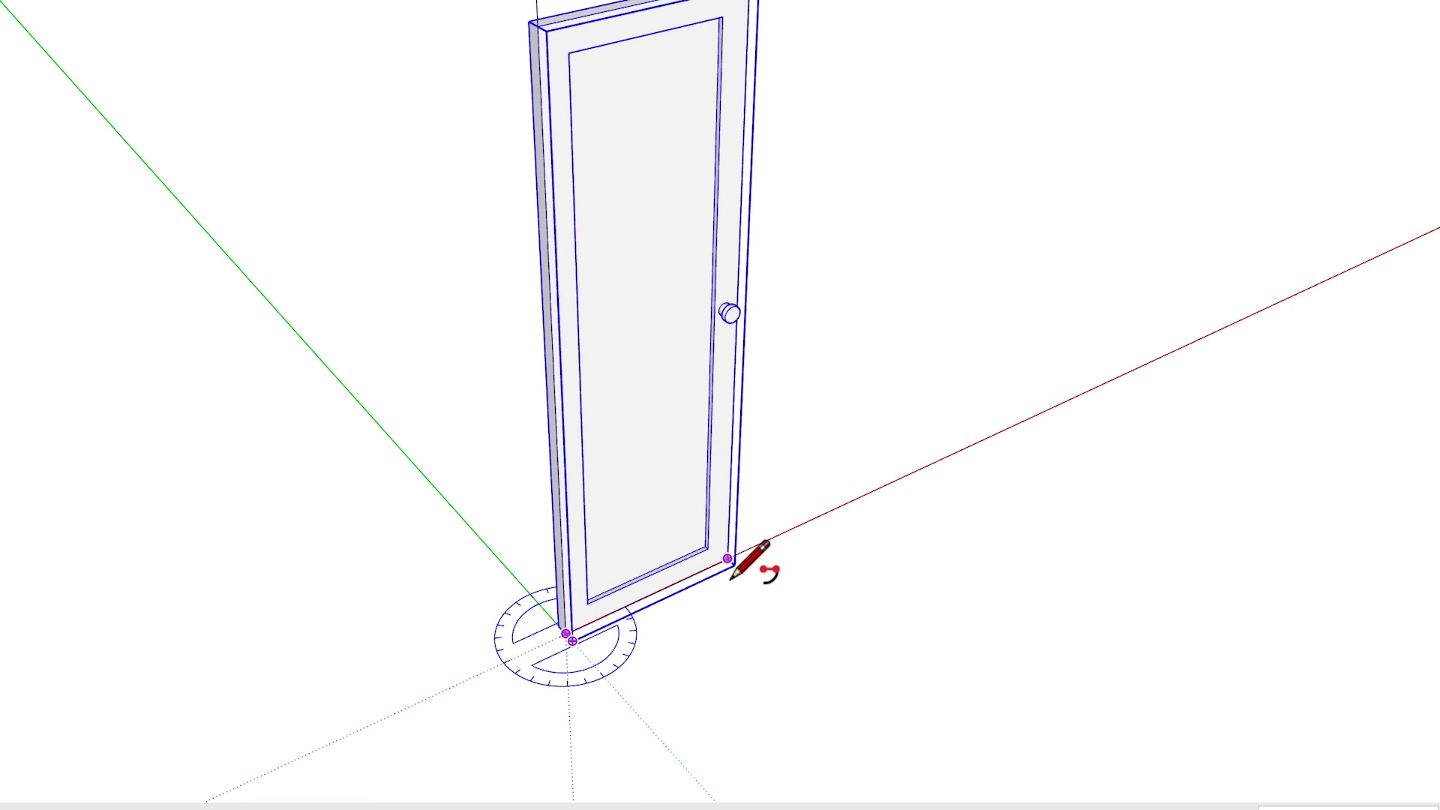
click(695, 784)
key(space)
triple_click(649, 725)
right_click(650, 725)
click(687, 577)
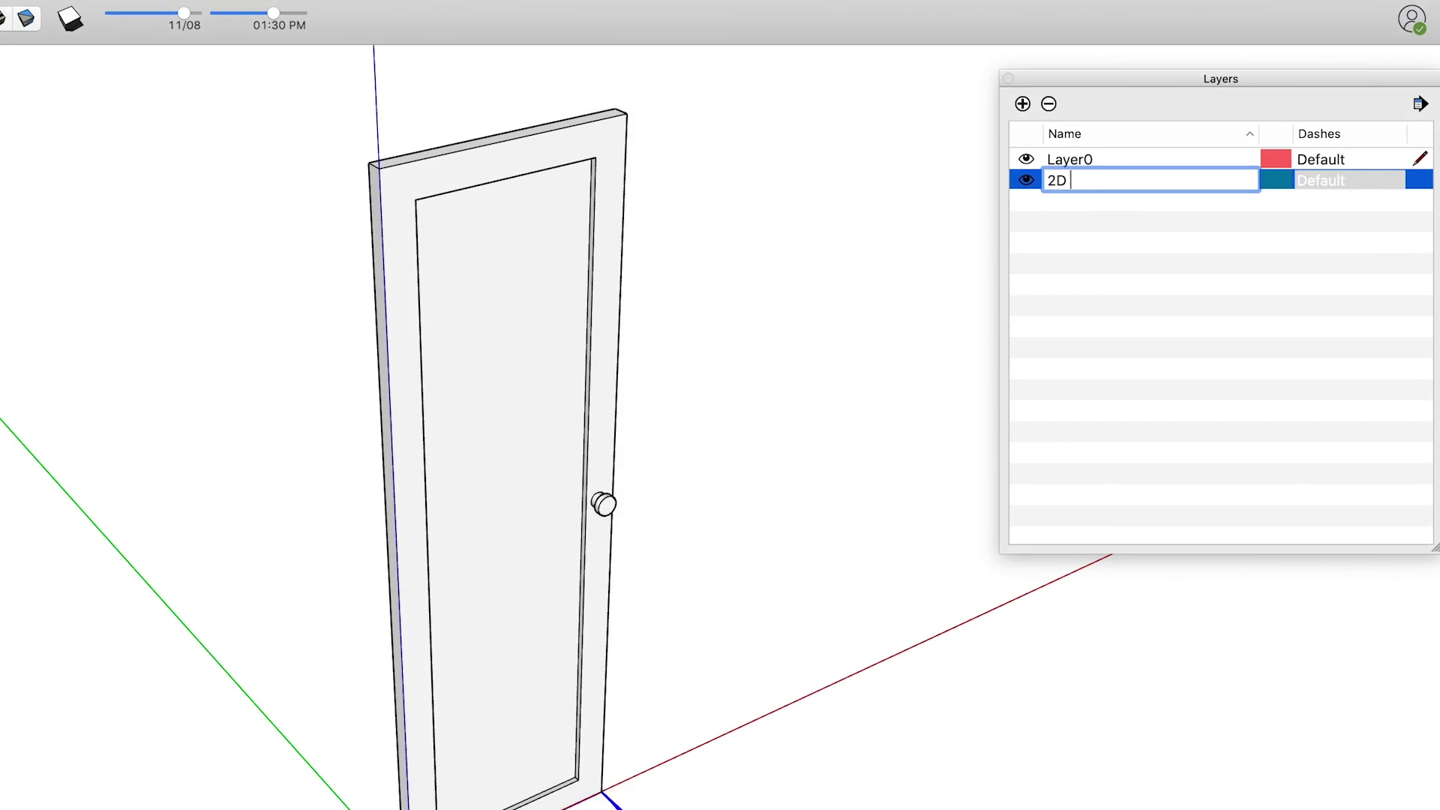
Name the new layer 2D Symbols and assign the door symbol group to it.
text(Symbols)
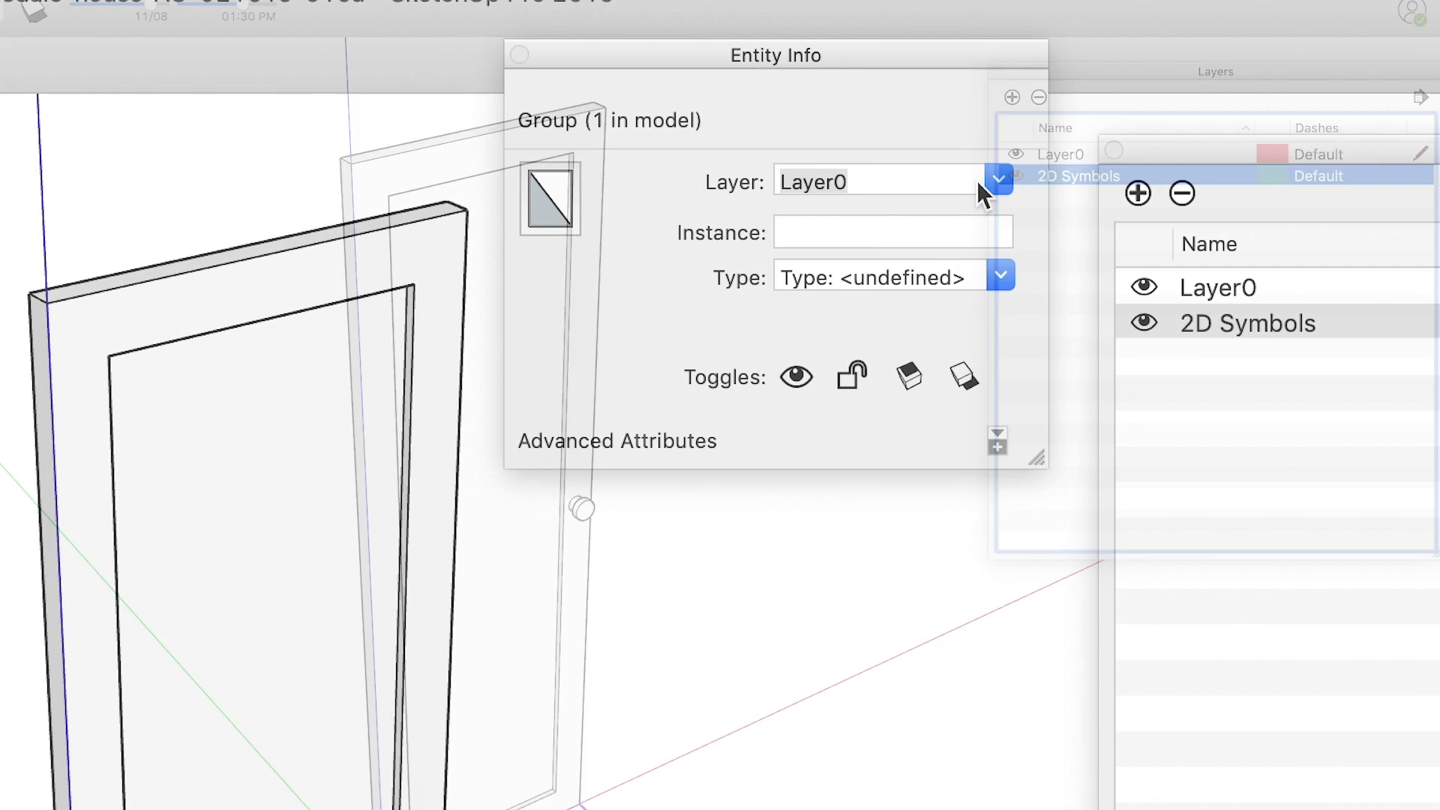
click(1000, 180)
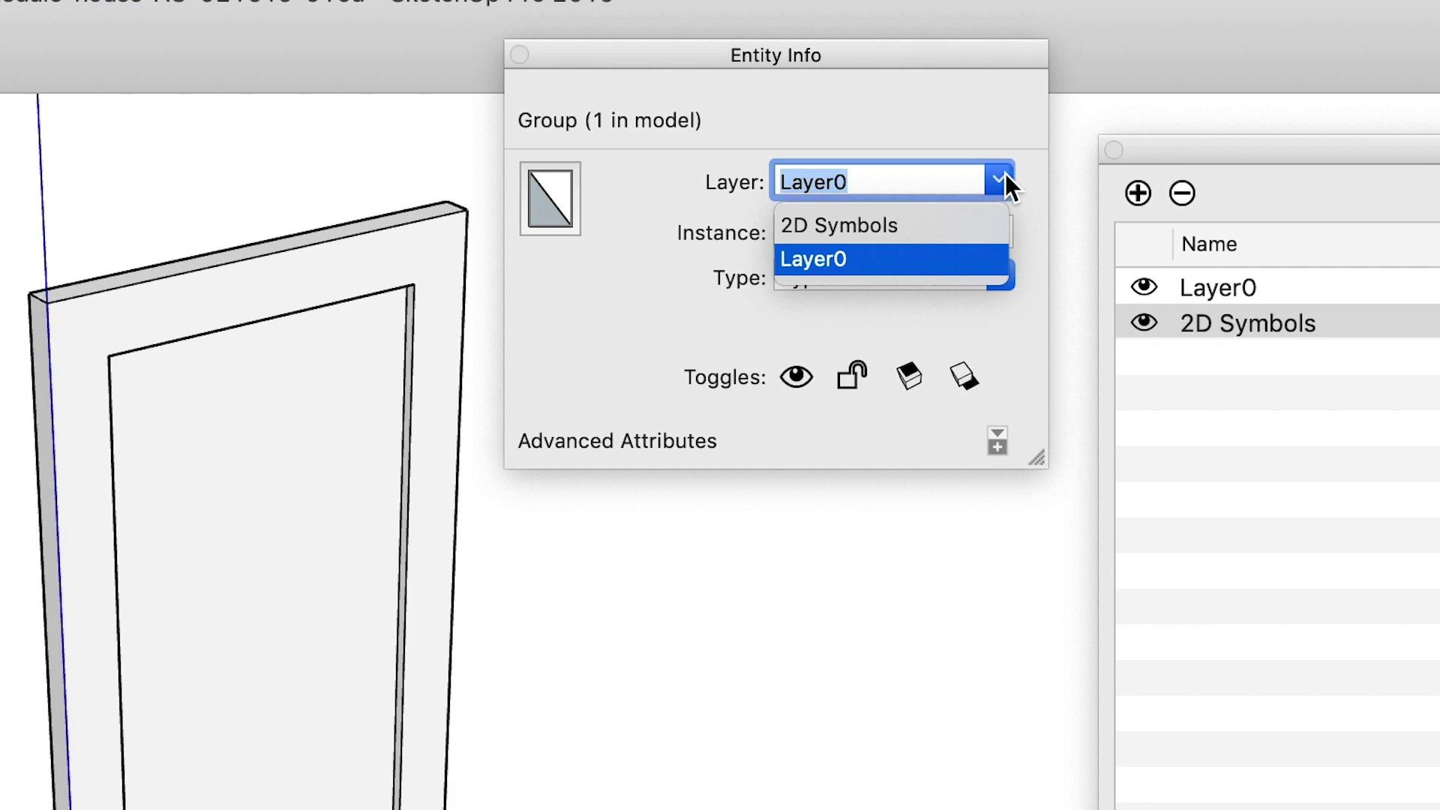
click(905, 225)
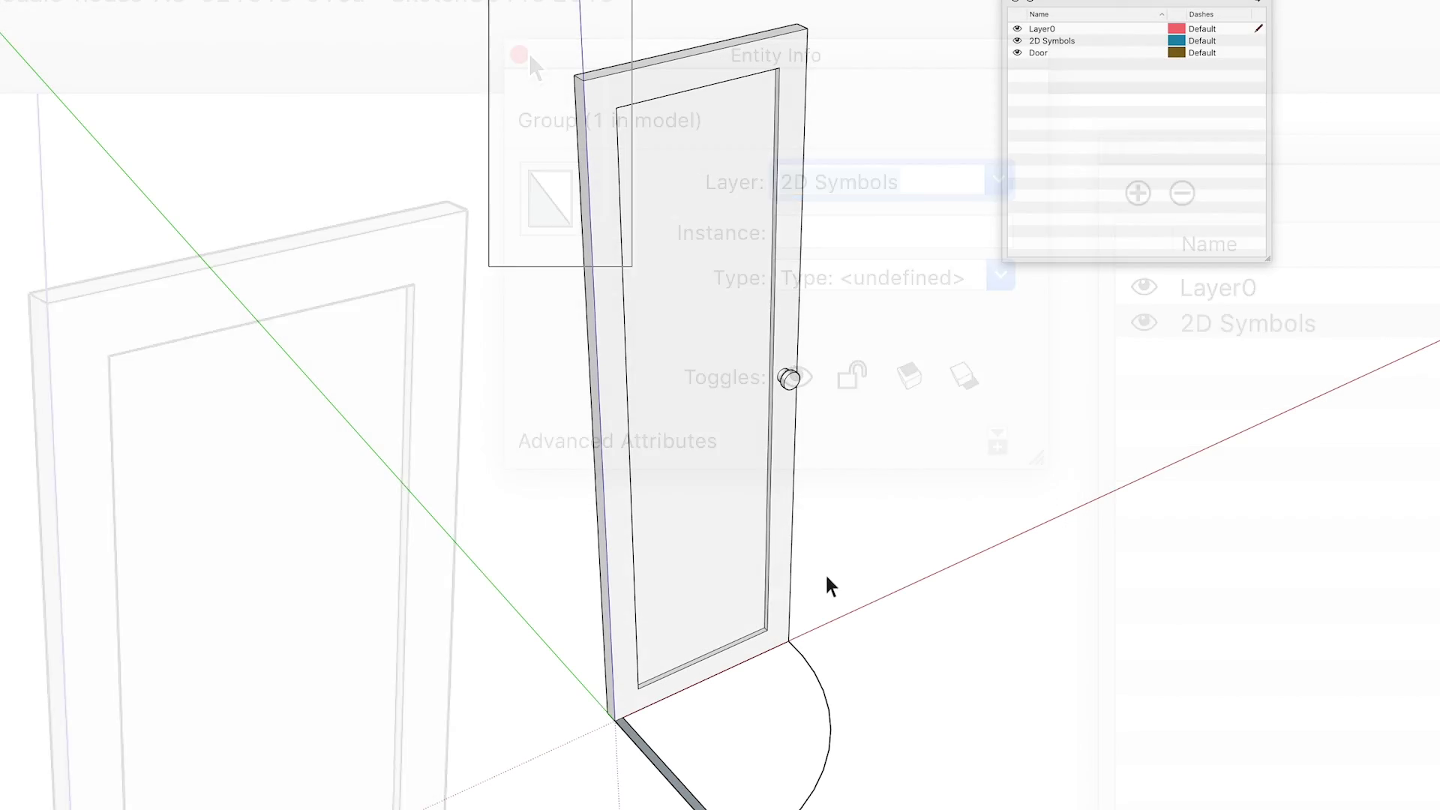
Combine the selected 3D door and its flat swing symbol into one object.
right_click(675, 566)
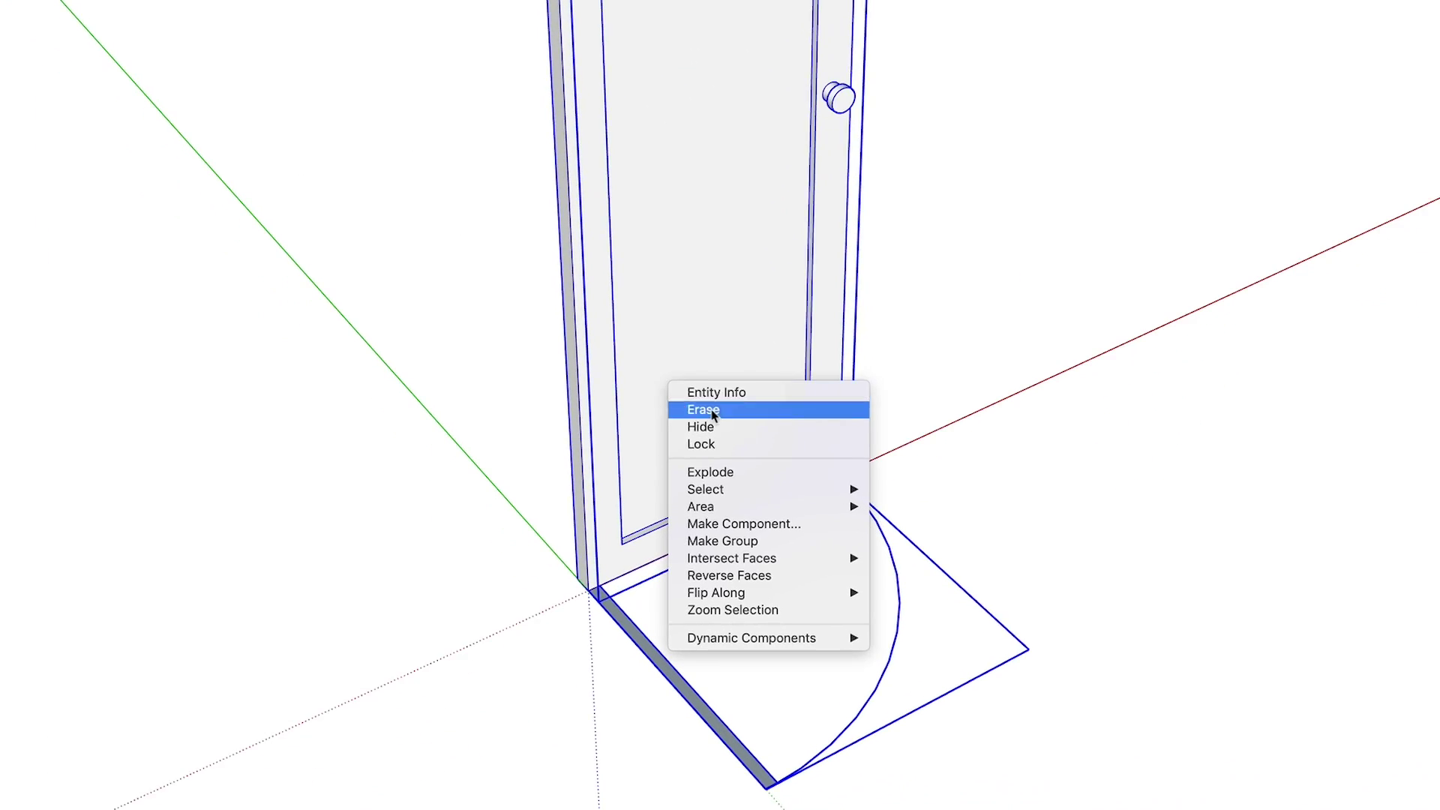
click(736, 469)
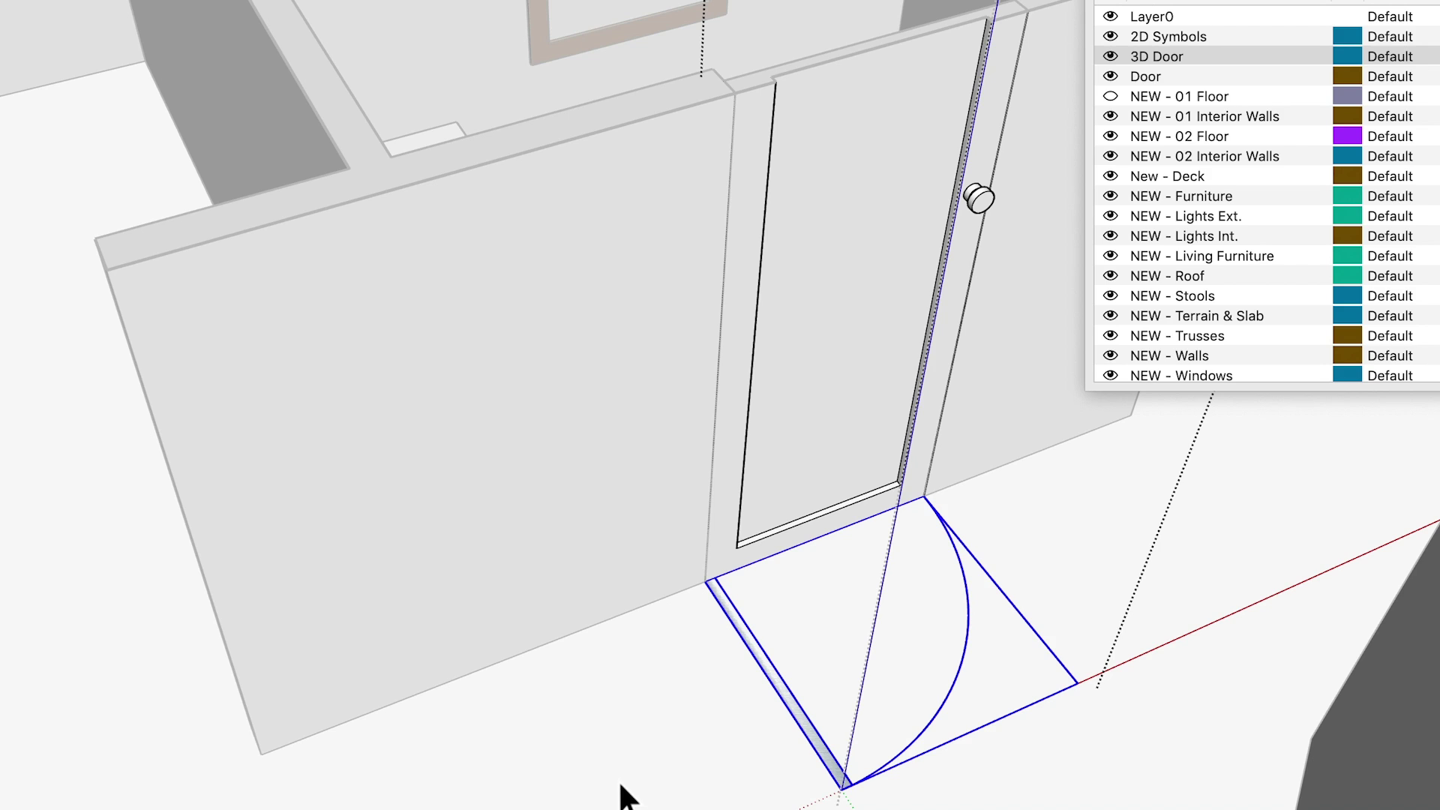
Deselect the door symbol, show the 2D Symbols layer and hide the 3D Door layer.
click(621, 785)
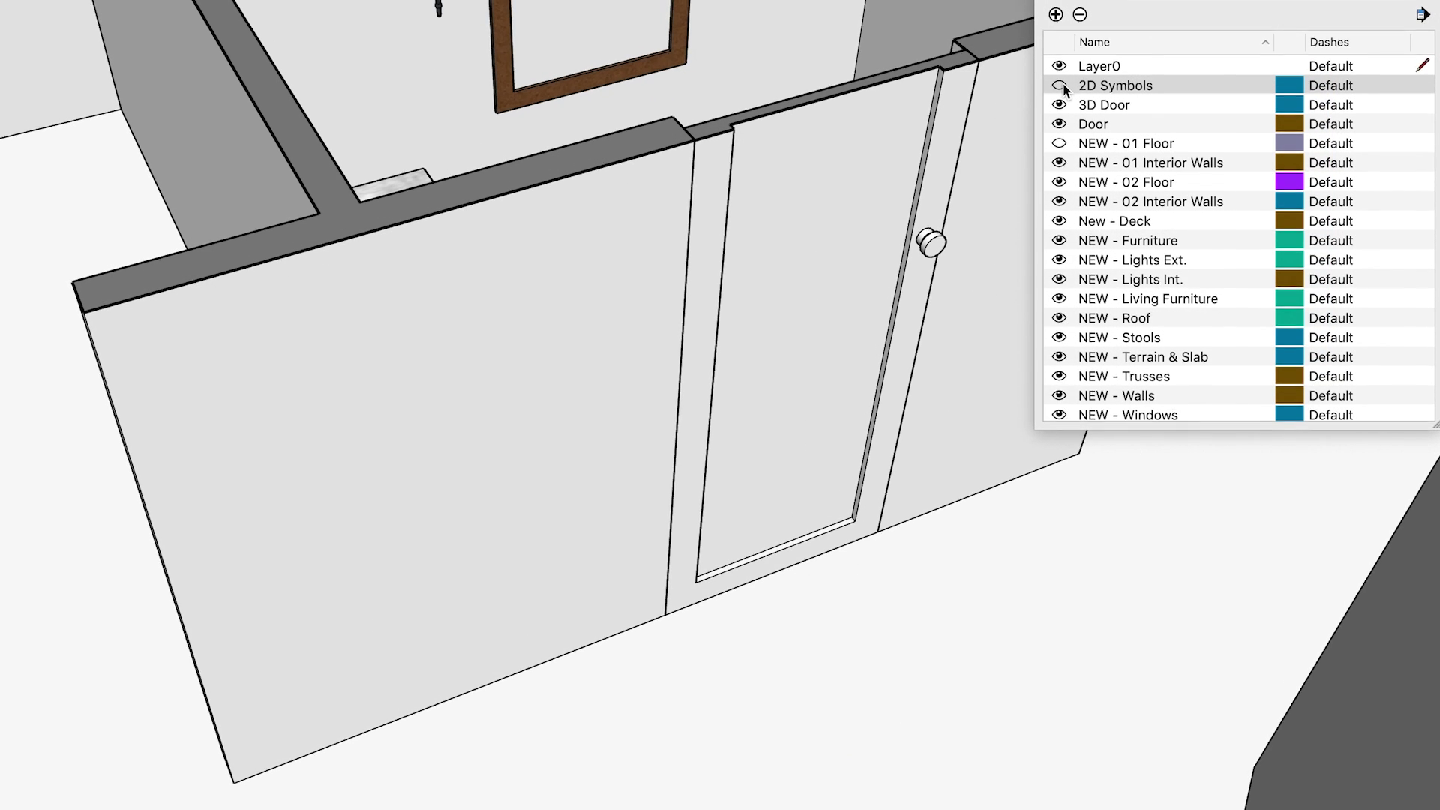
click(1063, 84)
click(1060, 106)
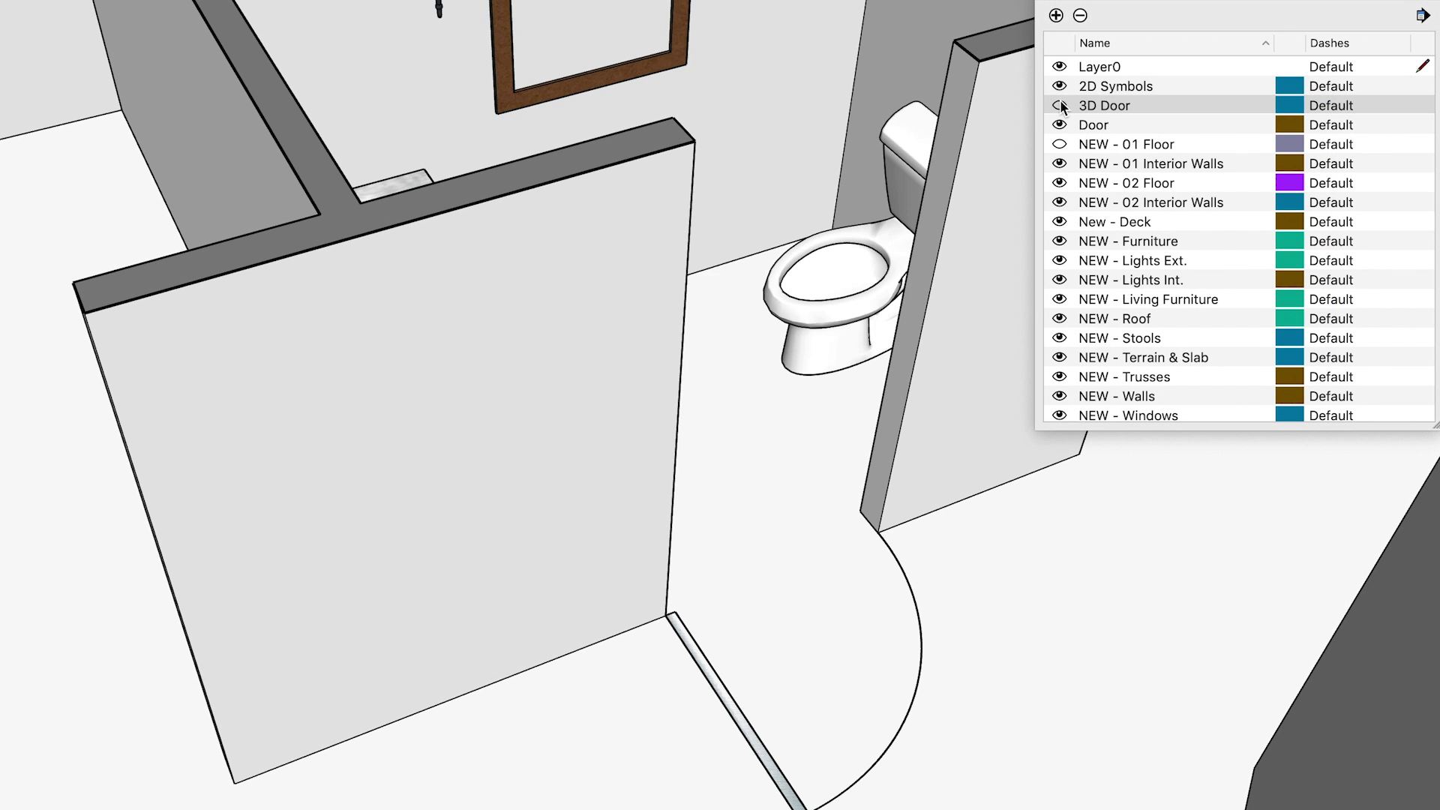